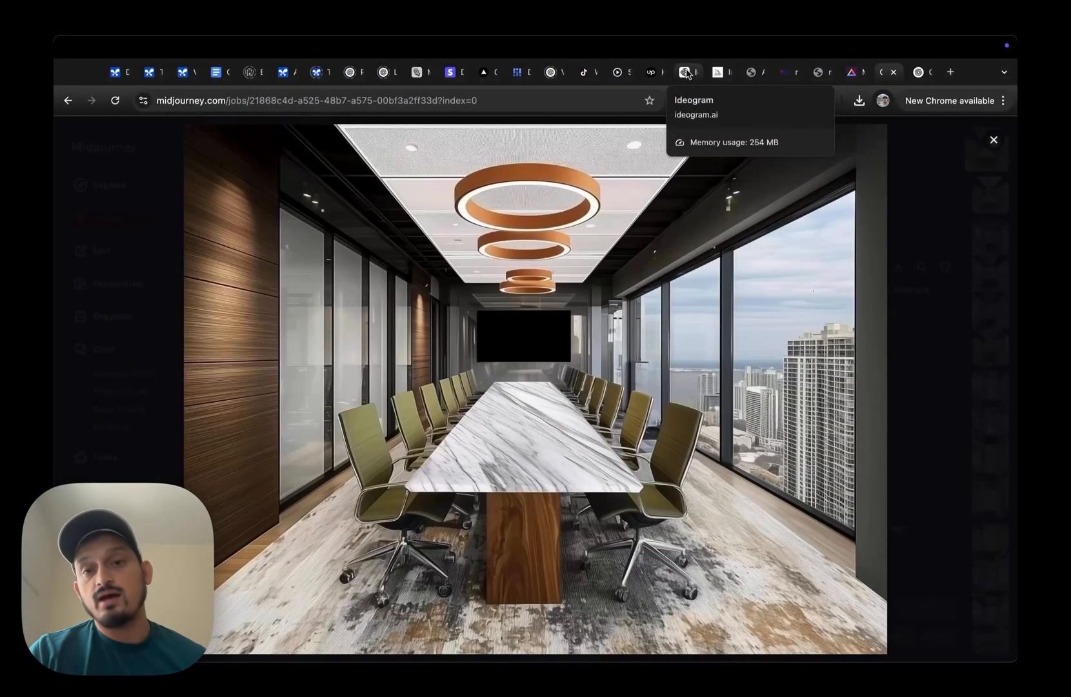
# - Switch to the ChatGPT conversation and review the boardroom sketch, its description, the Middle Eastern prompt and the photorealistic request
pyautogui.click(919, 72)
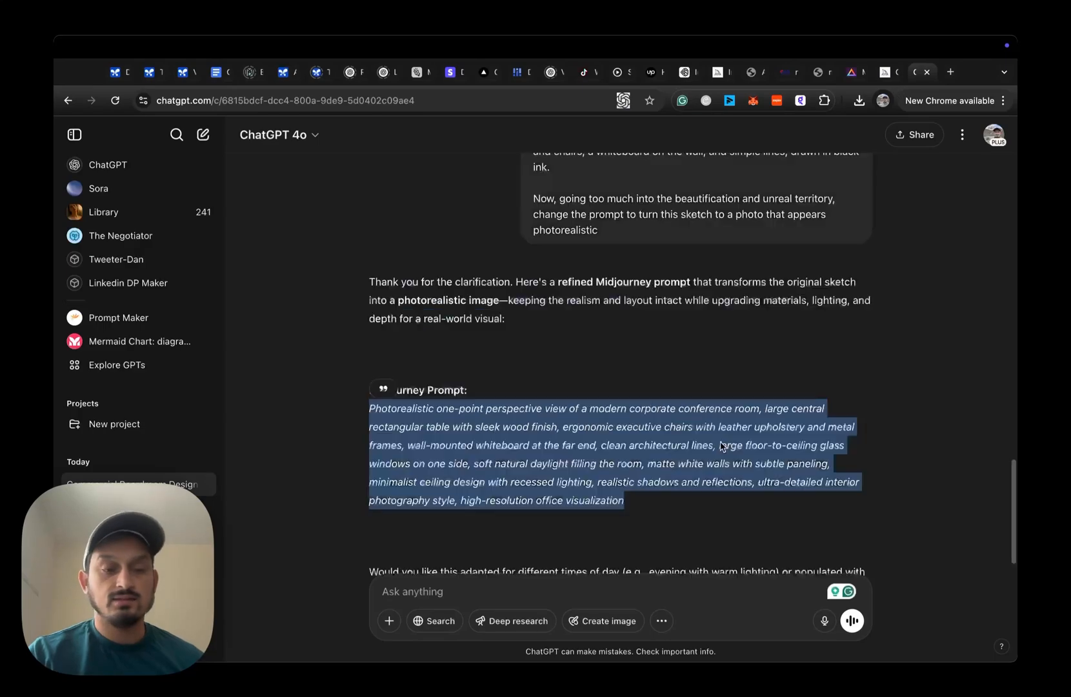
pyautogui.scroll(15, 721, 445)
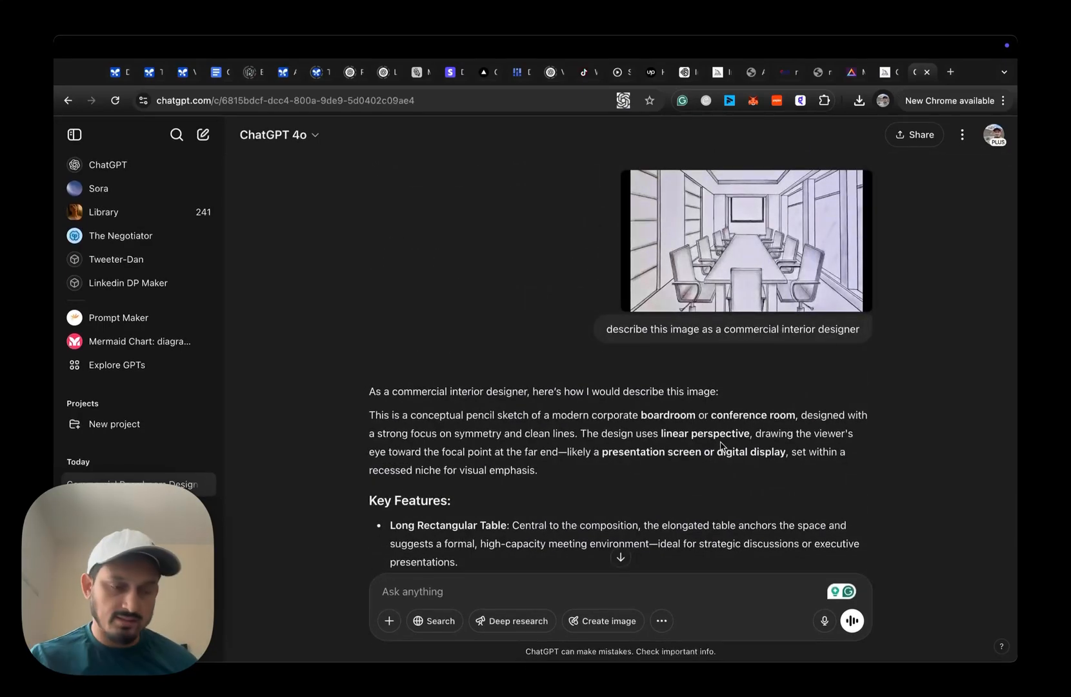
pyautogui.scroll(-6, 721, 445)
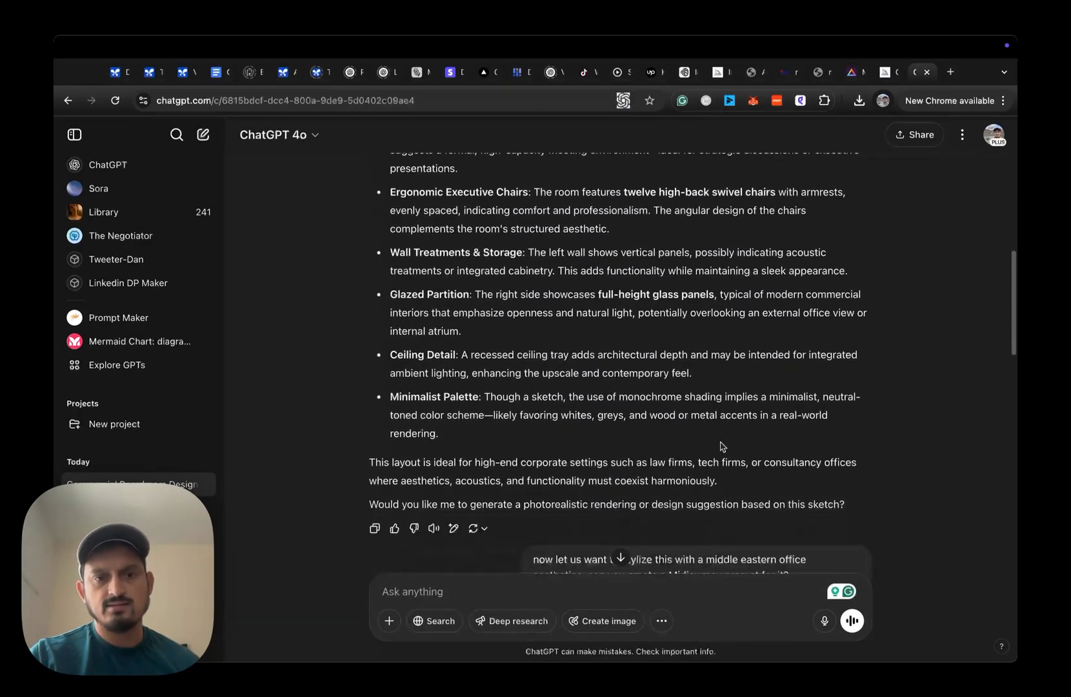
pyautogui.scroll(-5, 722, 445)
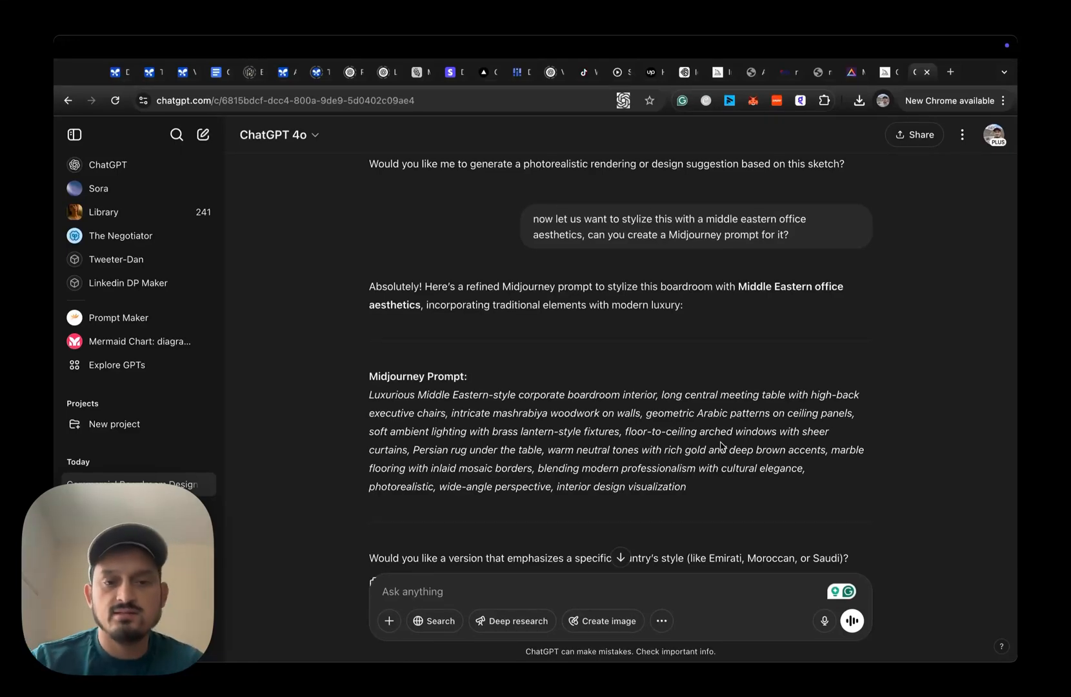
pyautogui.scroll(-2, 721, 445)
pyautogui.scroll(-1, 745, 387)
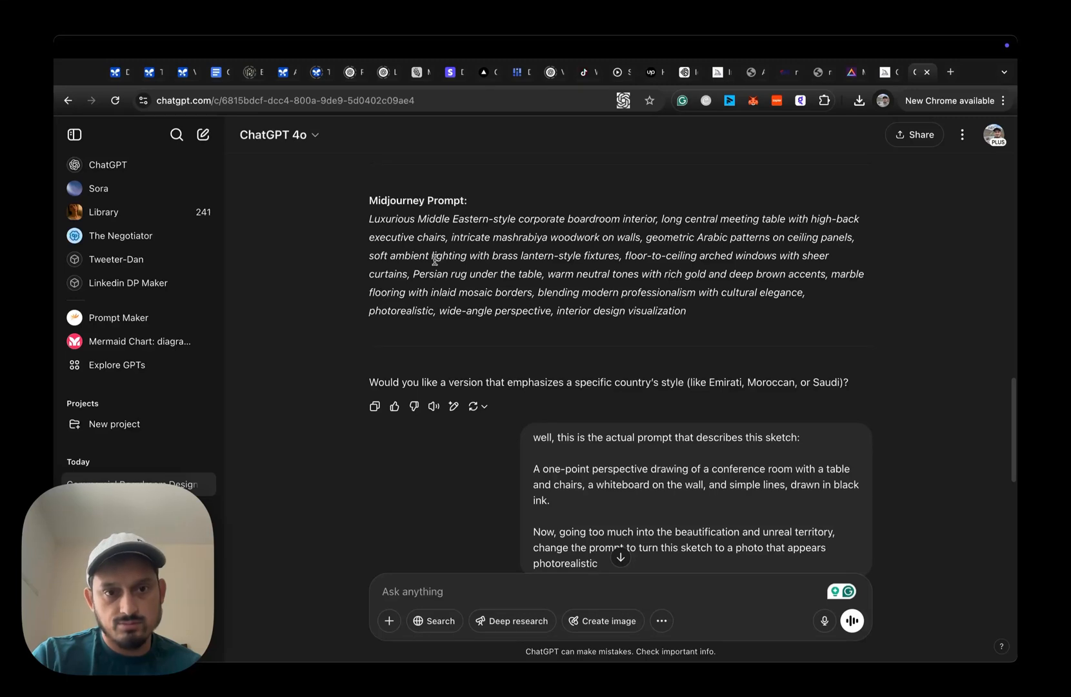
pyautogui.scroll(-3, 473, 235)
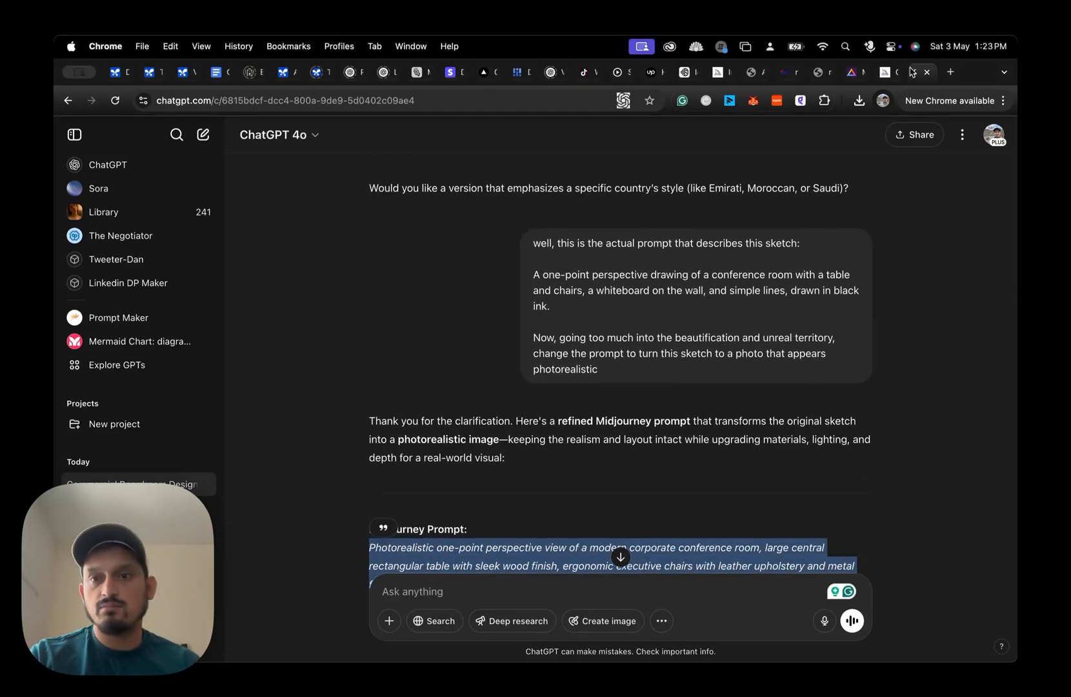
# - View the enlarged final boardroom render in Midjourney, and open the editor holding its Toronto skyline edit
pyautogui.click(882, 74)
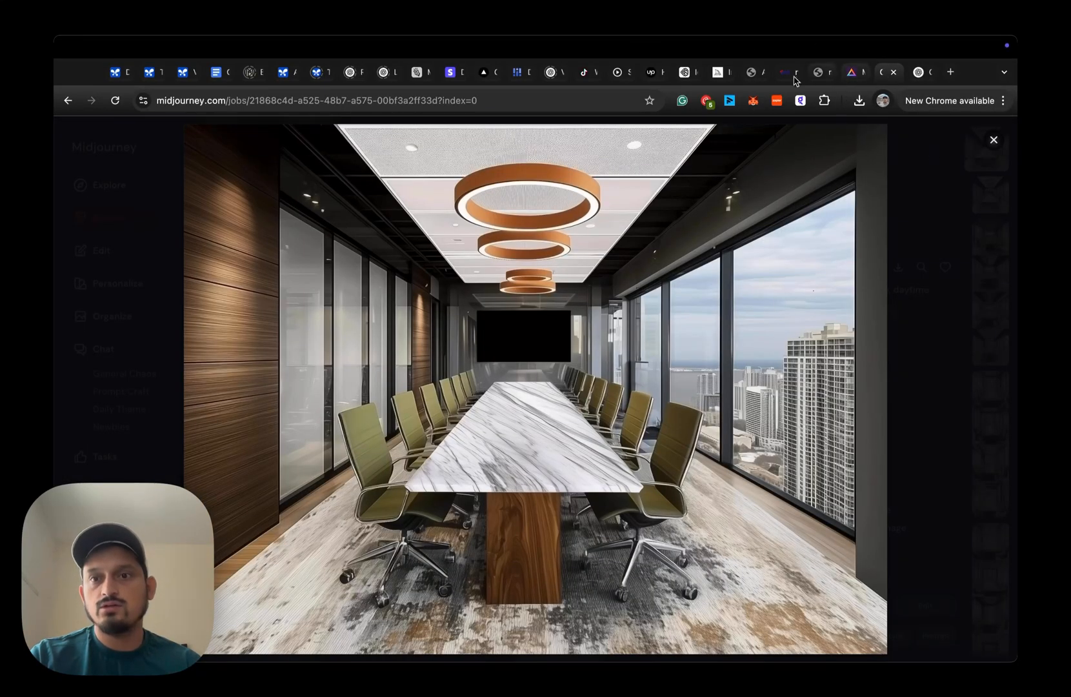
pyautogui.click(718, 72)
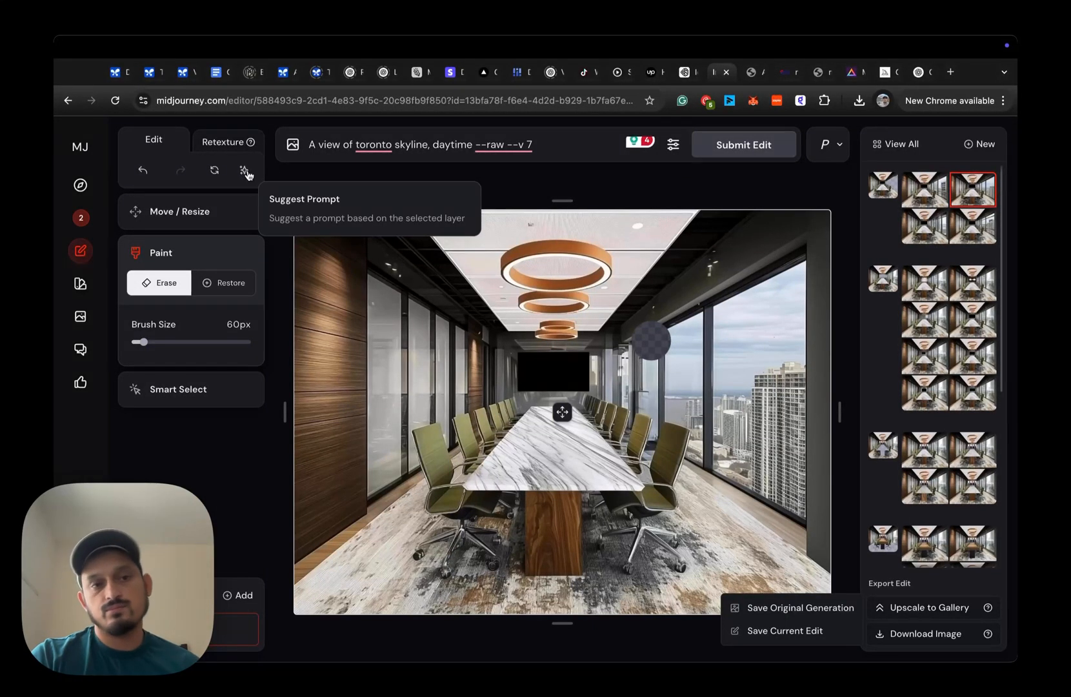
# - Return to ChatGPT, highlight the one-point perspective sketch description, and read the refined photorealistic Midjourney prompt
pyautogui.click(913, 72)
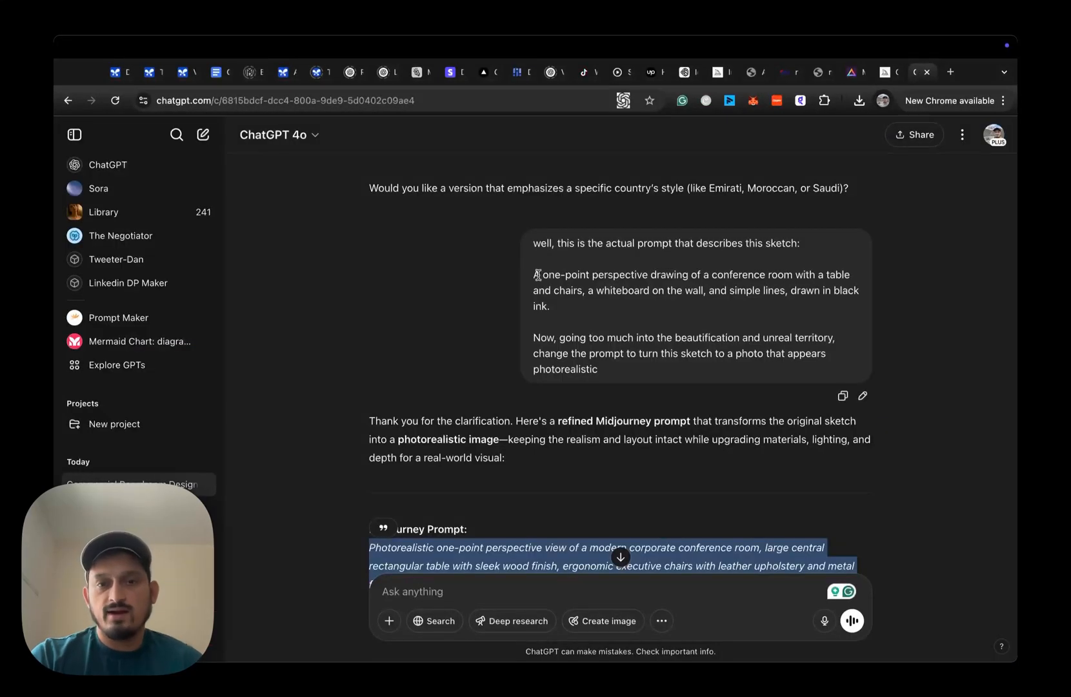
pyautogui.moveTo(531, 274); pyautogui.dragTo(552, 306)
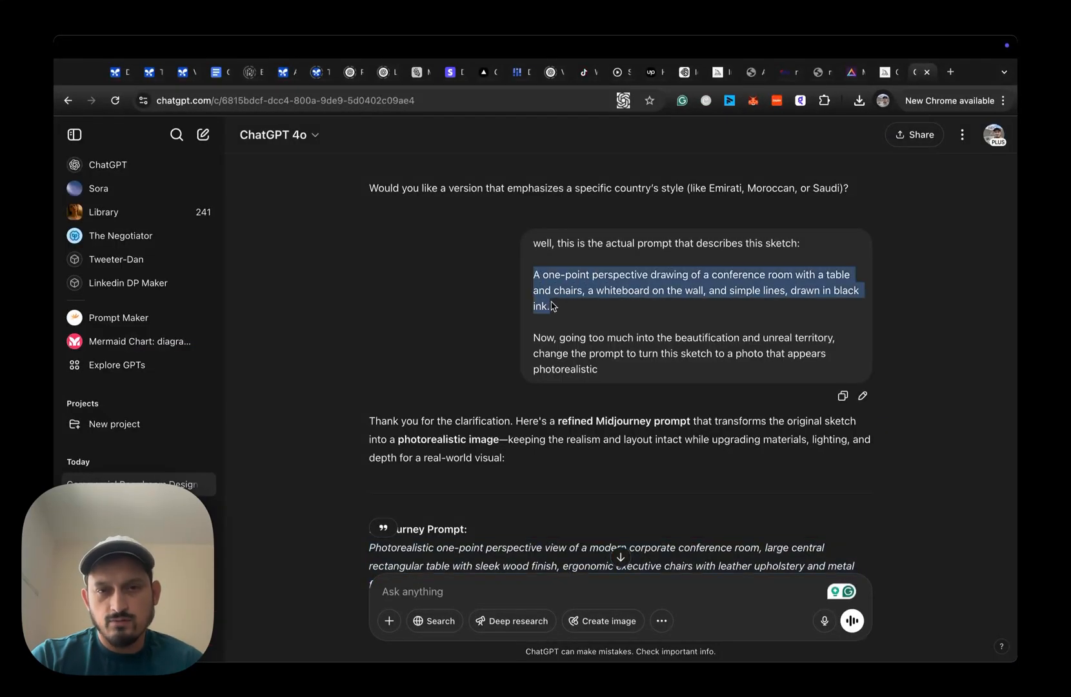
pyautogui.click(625, 284)
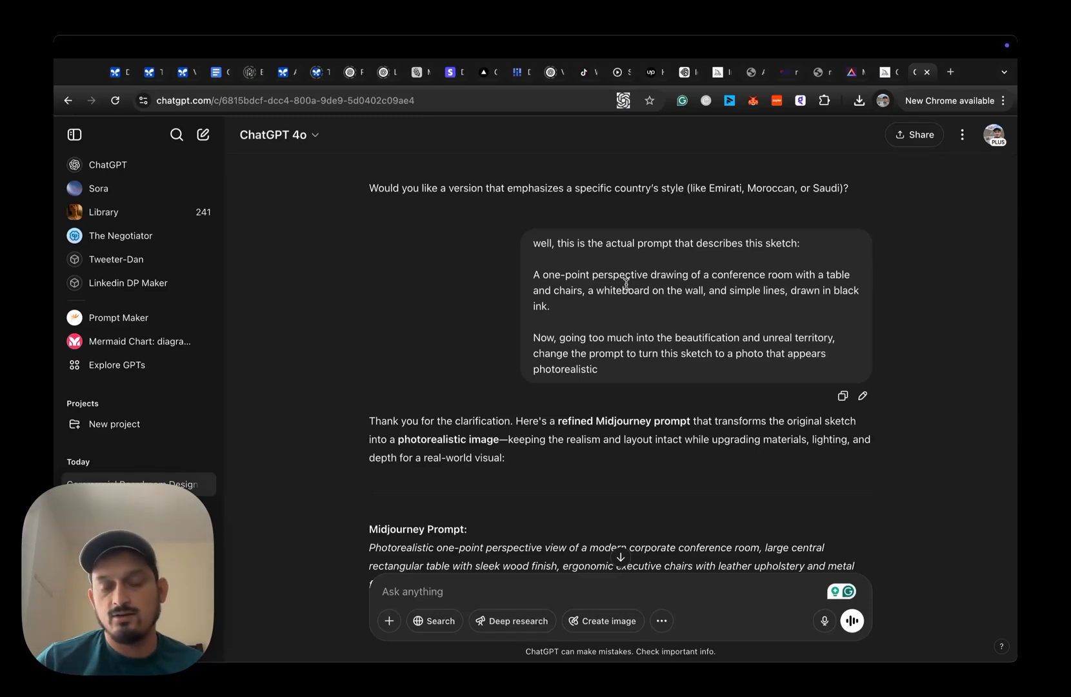
pyautogui.scroll(-5, 625, 284)
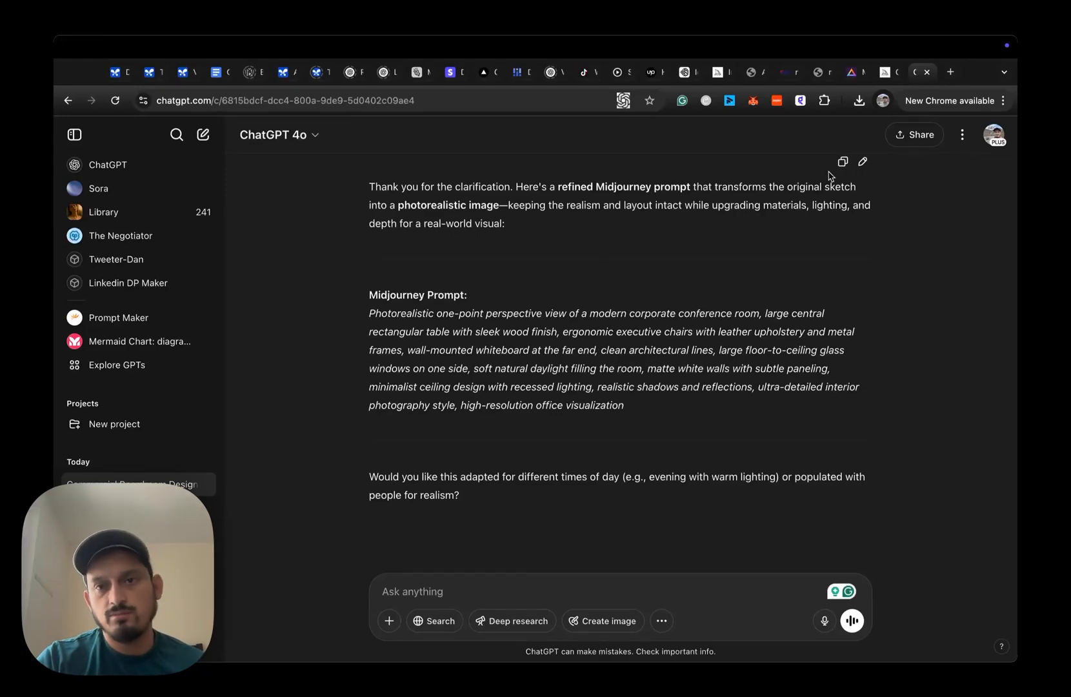
# - Return to Midjourney, close the enlarged boardroom render, and open the upscaled wood-table conference room from the creations feed
pyautogui.click(876, 73)
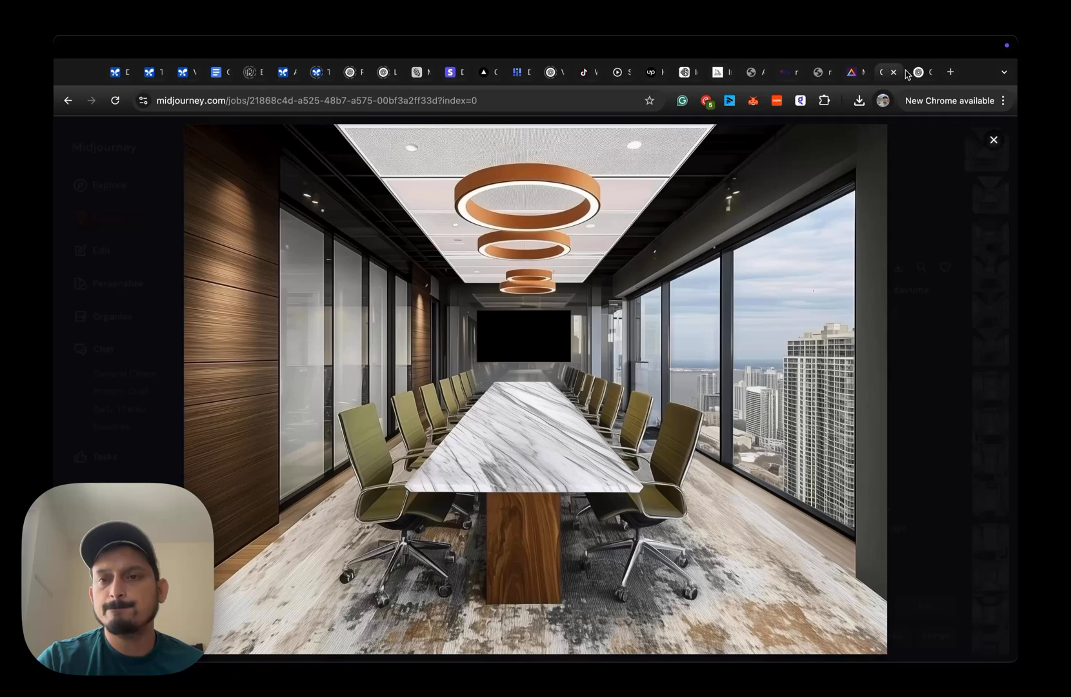
pyautogui.click(709, 148)
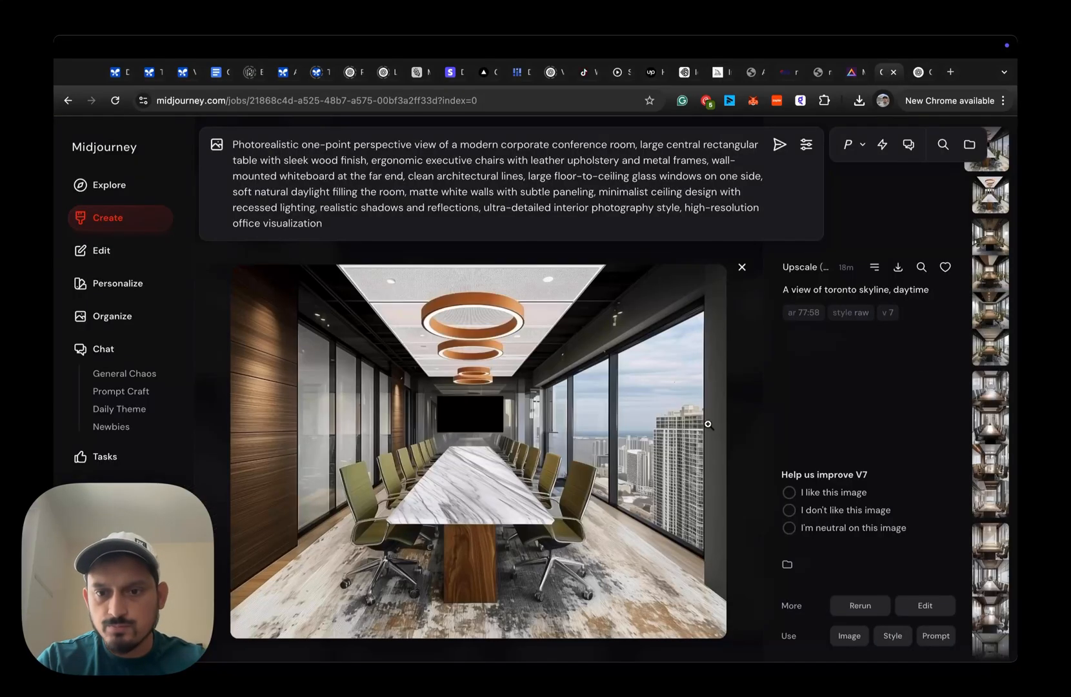
pyautogui.scroll(-1, 708, 424)
pyautogui.press('Escape')
pyautogui.scroll(-5, 707, 425)
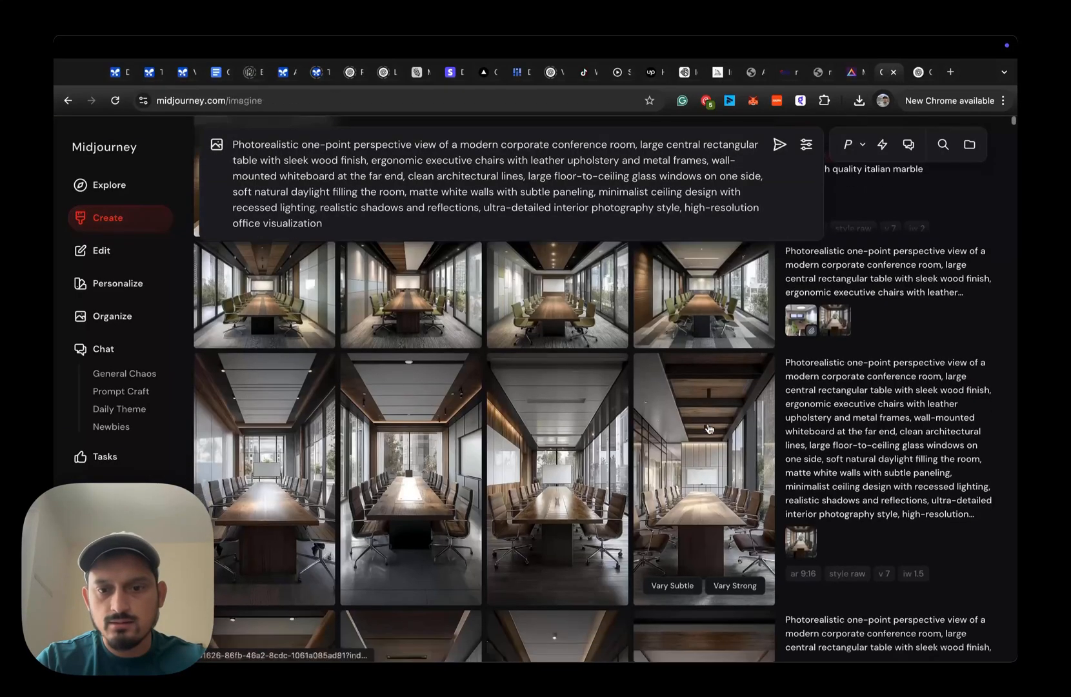
pyautogui.scroll(-3, 708, 425)
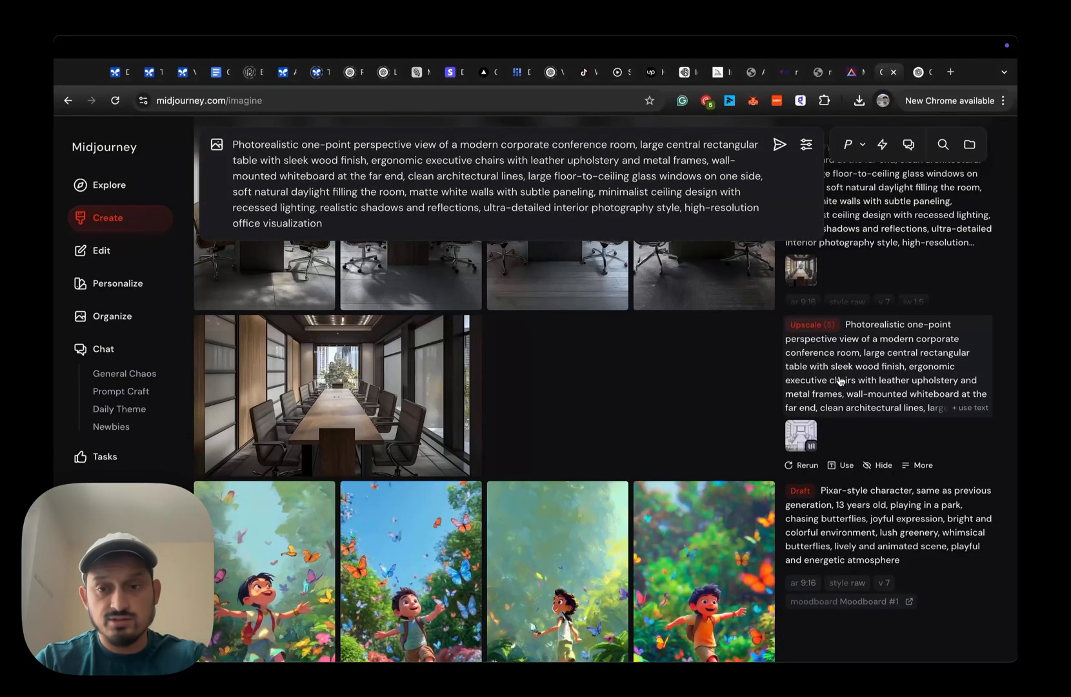
pyautogui.click(407, 392)
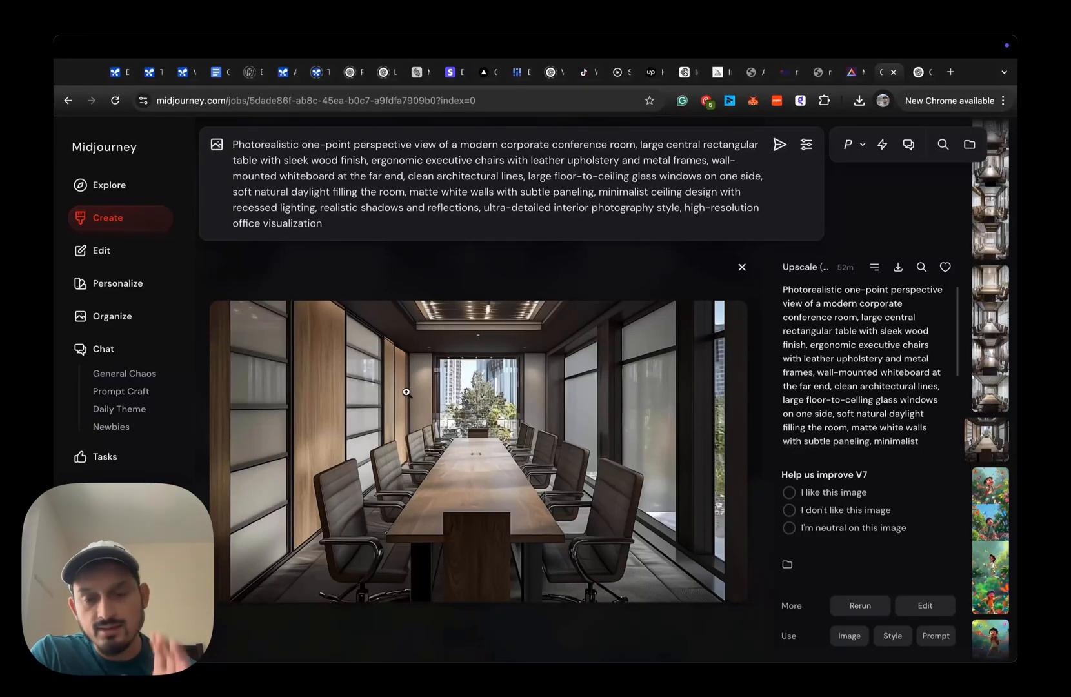
# - Browse the creations neighbouring the upscaled conference room, including the portrait-format conference room variations
pyautogui.scroll(-1, 849, 611)
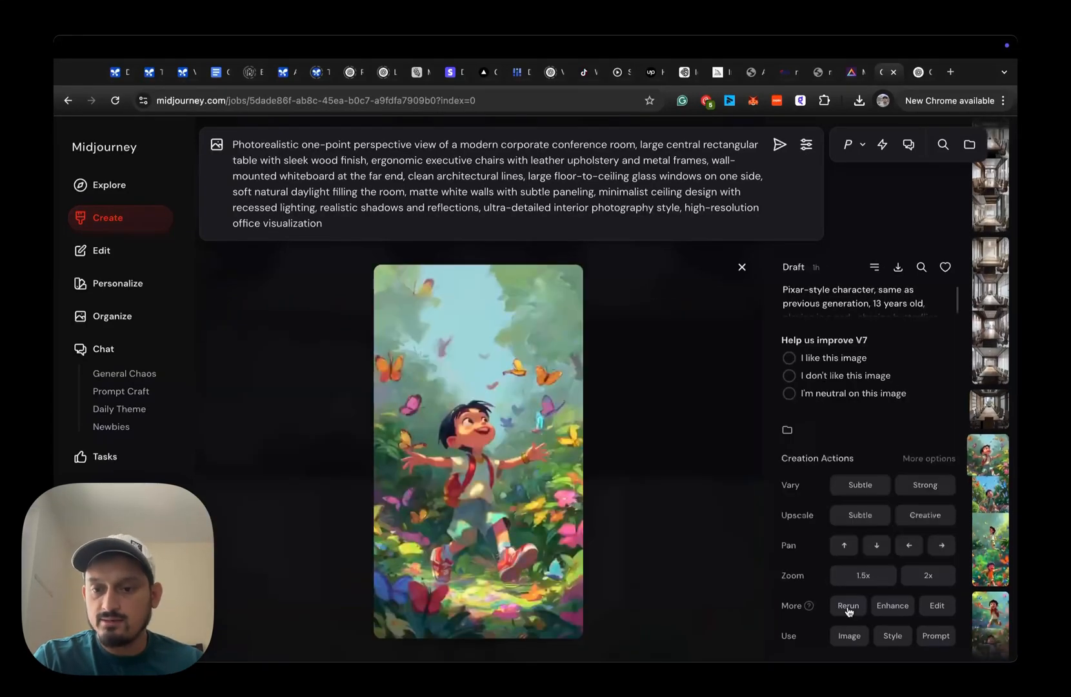
pyautogui.scroll(3, 710, 407)
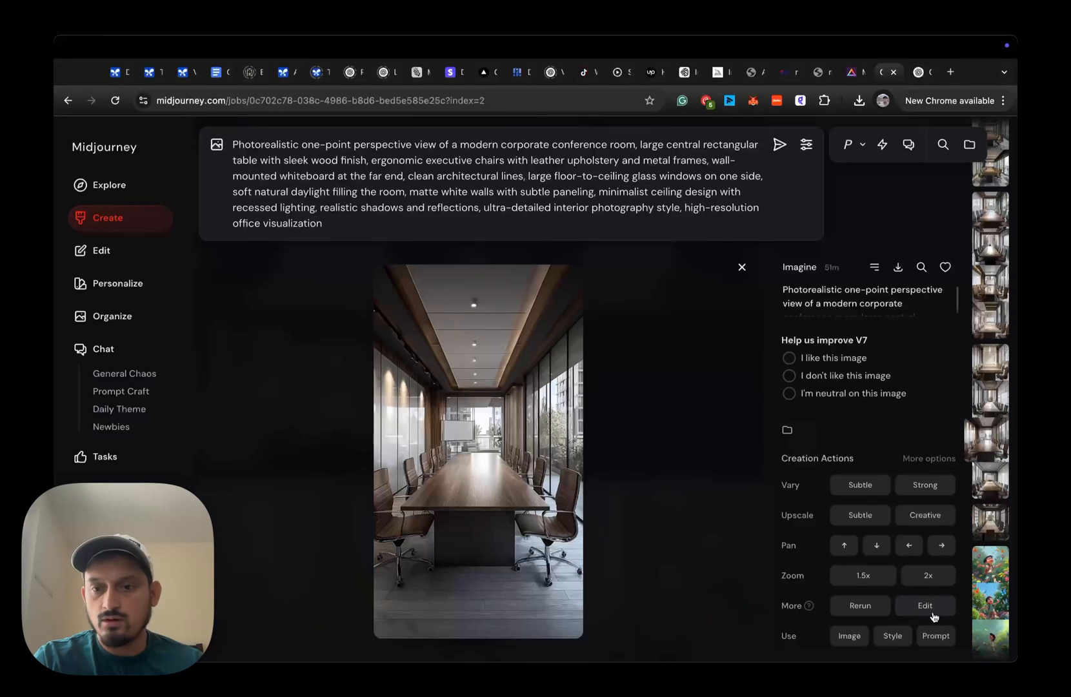
pyautogui.scroll(1, 453, 430)
pyautogui.scroll(2, 454, 430)
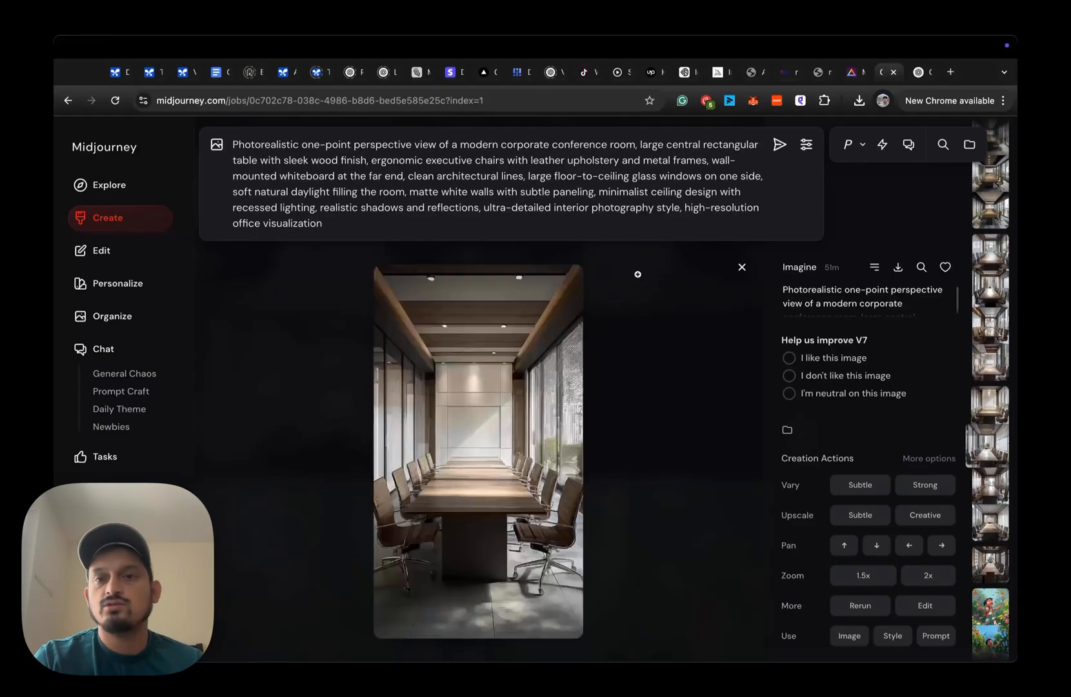
# - Go to the Midjourney editor and load the golden circular rings ceiling edit with the ceiling area erased
pyautogui.click(718, 73)
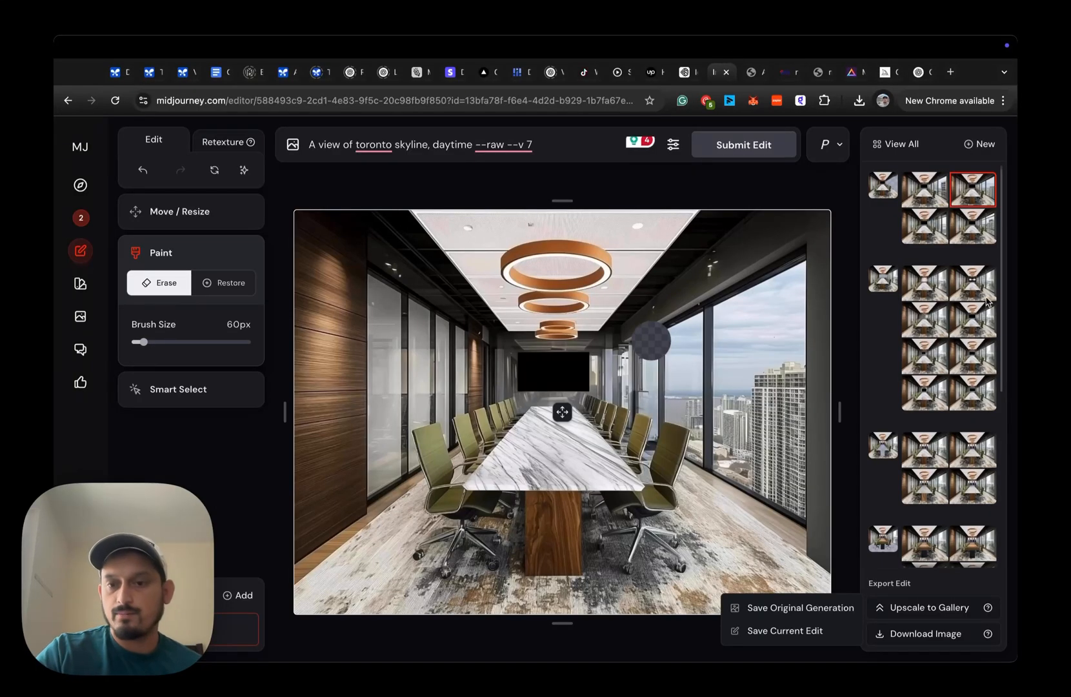
pyautogui.scroll(-5, 908, 418)
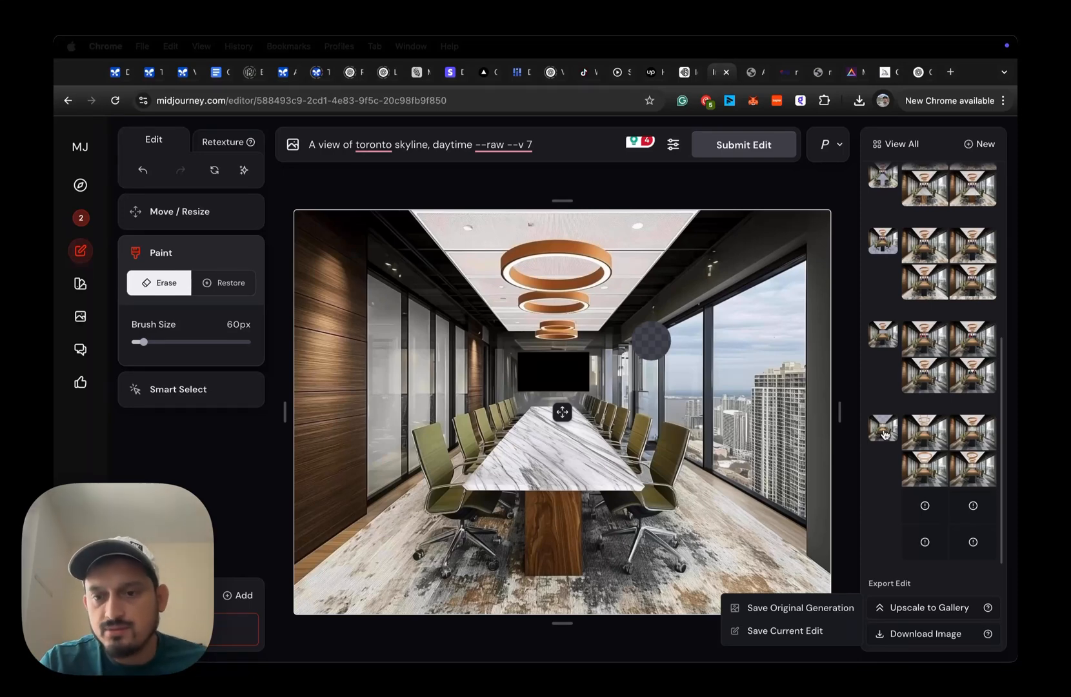
pyautogui.click(884, 434)
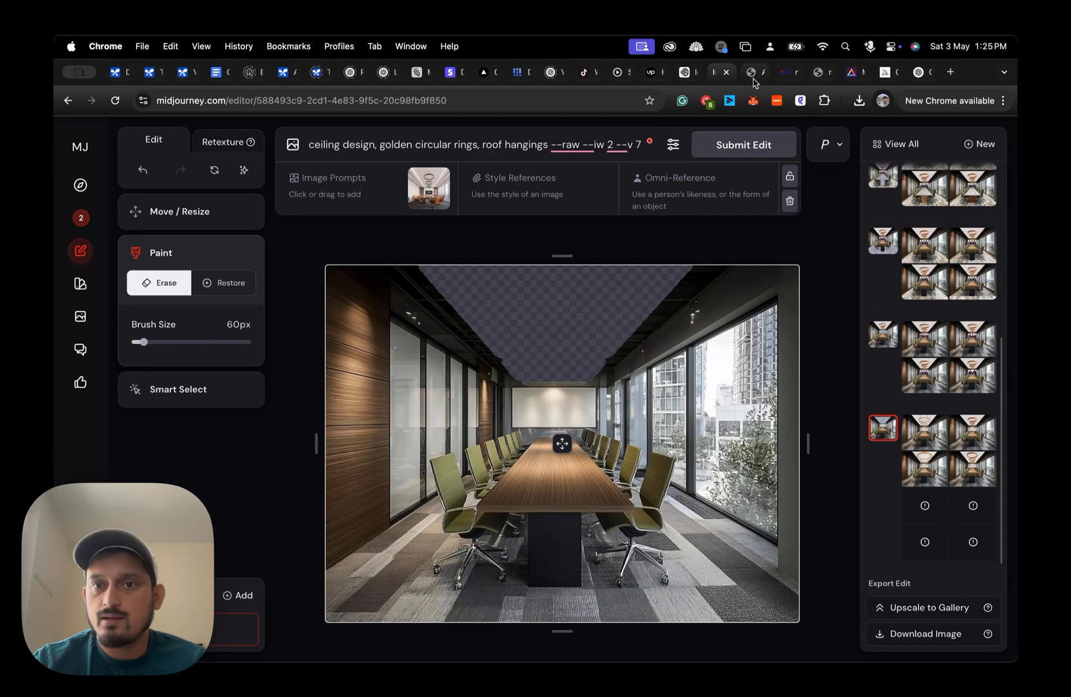
# - Return to the Midjourney creations and step through the portrait variations to the upscaled landscape conference room with the wood table
pyautogui.click(887, 72)
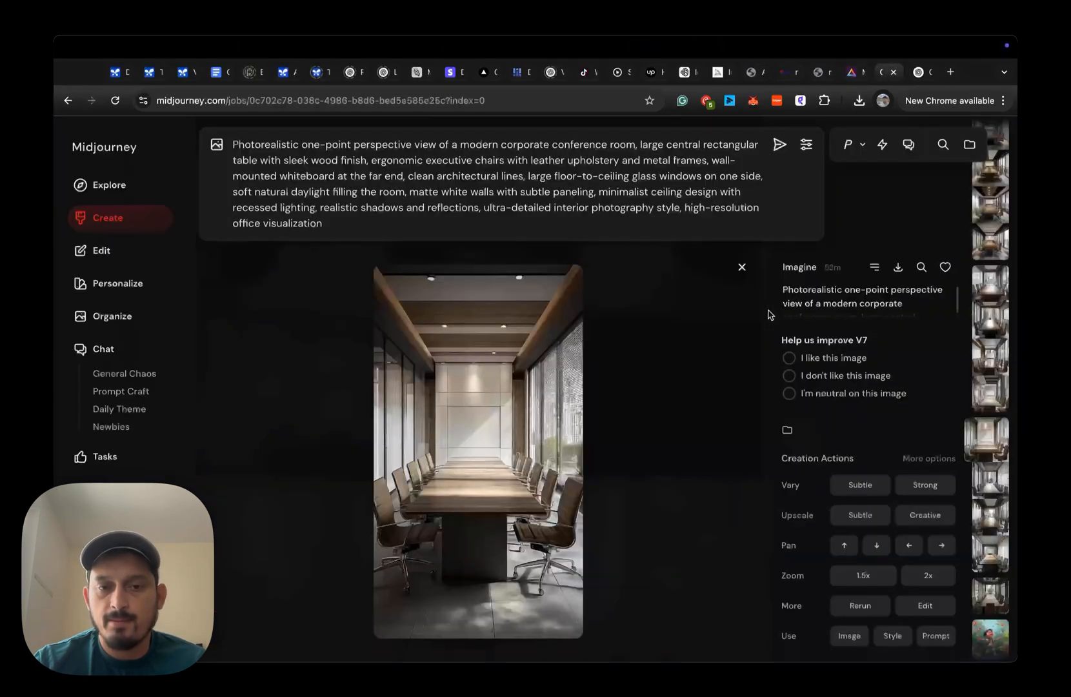
pyautogui.press('Right')
pyautogui.press('Right')
pyautogui.press('Right')
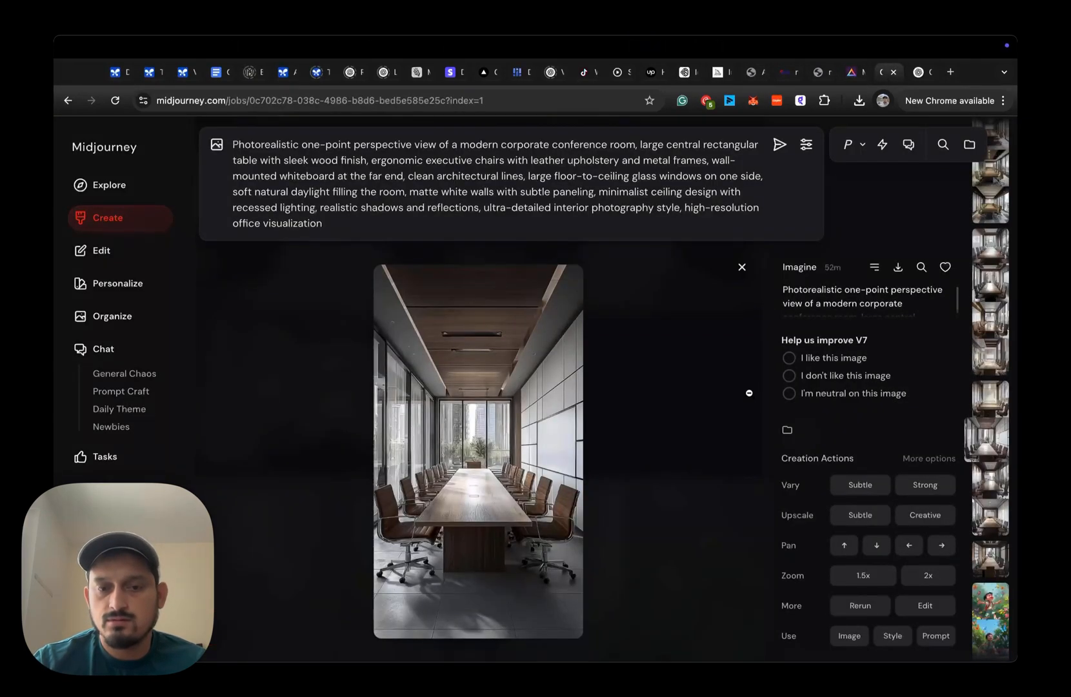
pyautogui.press('Right')
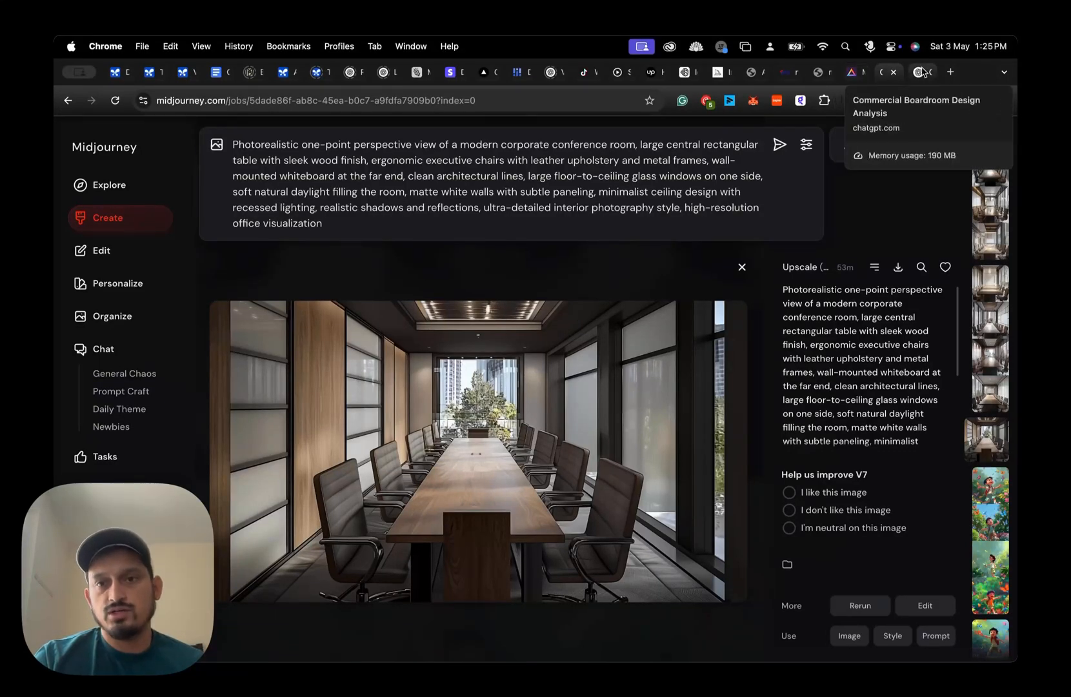
# - View the reference images for the floor rug, the marble conference table and the ring-light ceiling
pyautogui.click(751, 73)
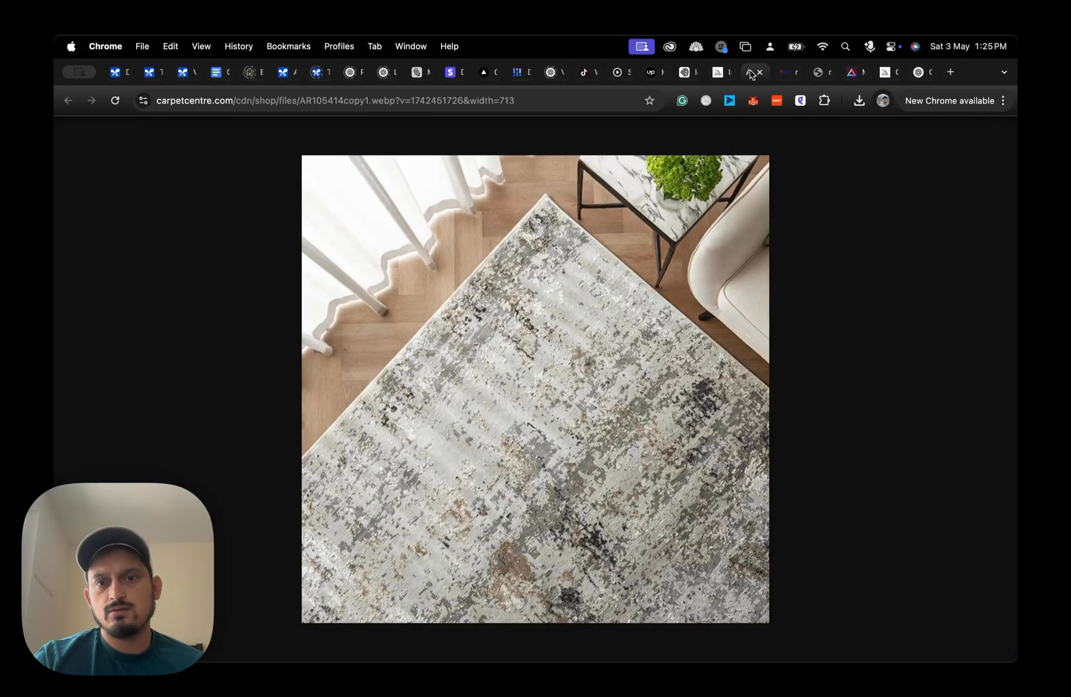
pyautogui.click(783, 72)
pyautogui.click(825, 73)
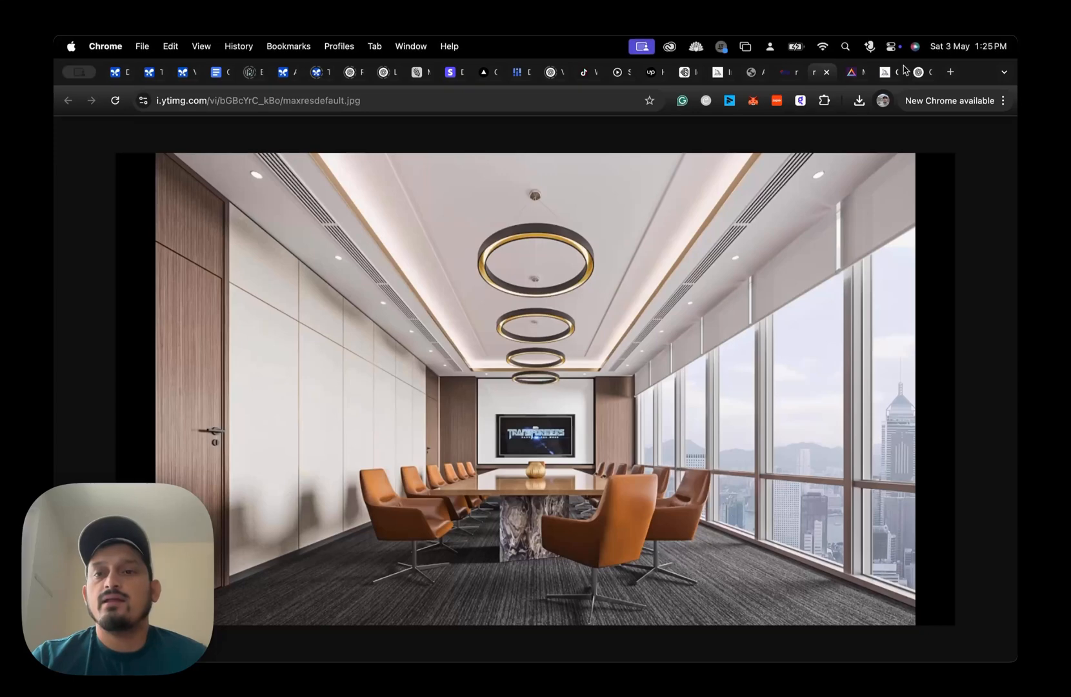
# - Return to the Midjourney editor, check the ceiling edit's prompt, and preview its generated ring-light variations
pyautogui.click(714, 71)
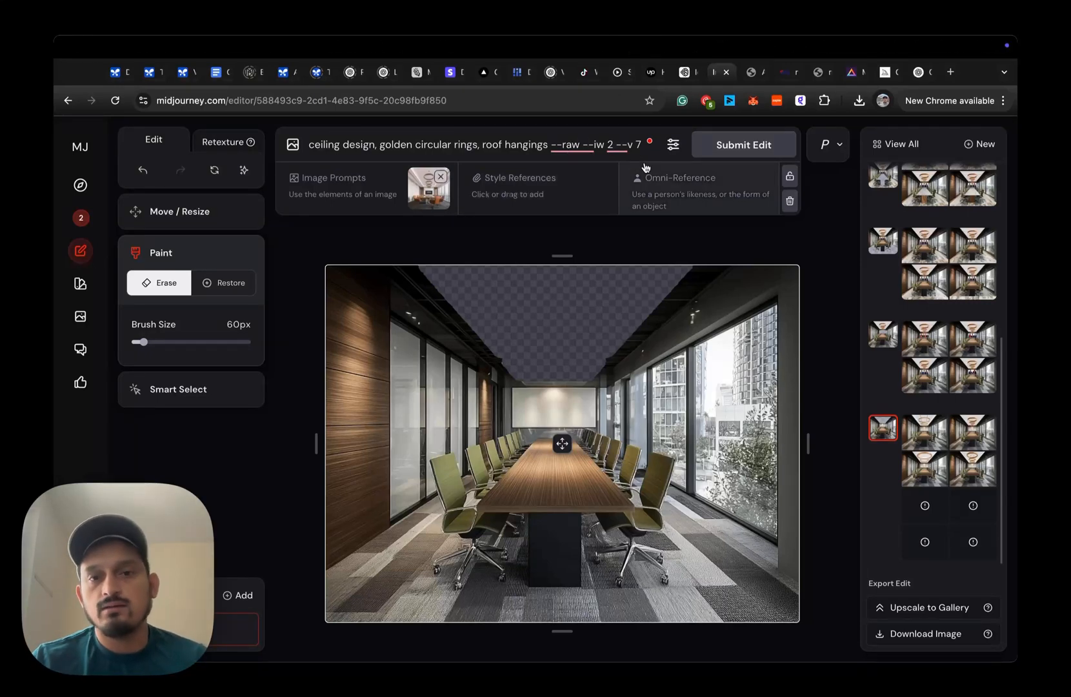
pyautogui.click(610, 151)
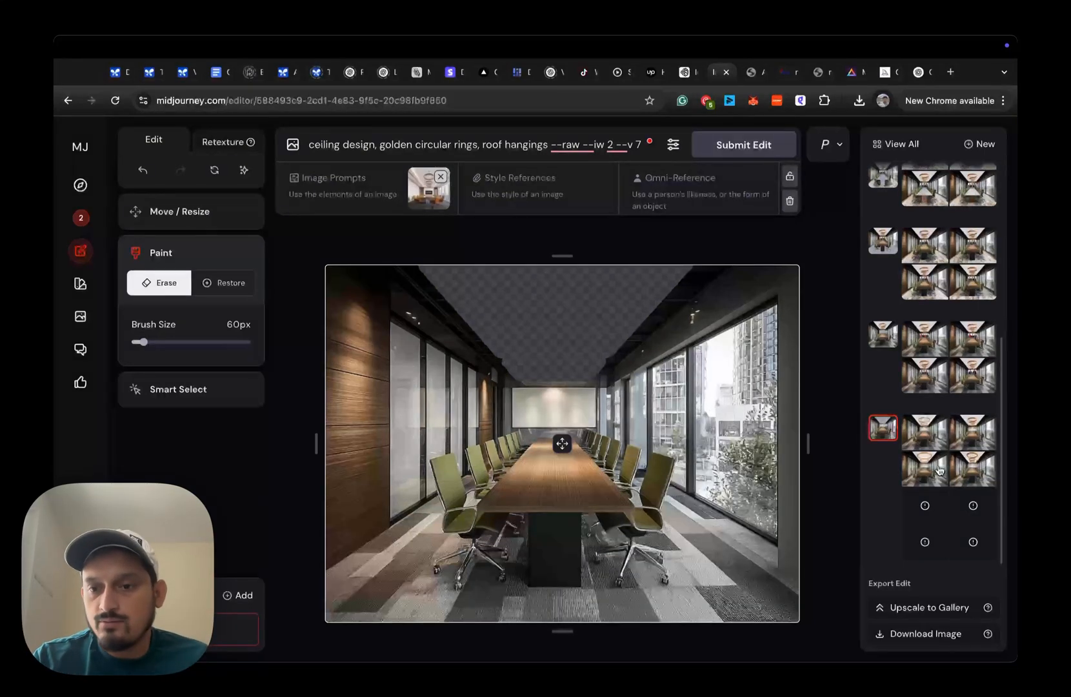
pyautogui.click(932, 439)
pyautogui.click(992, 434)
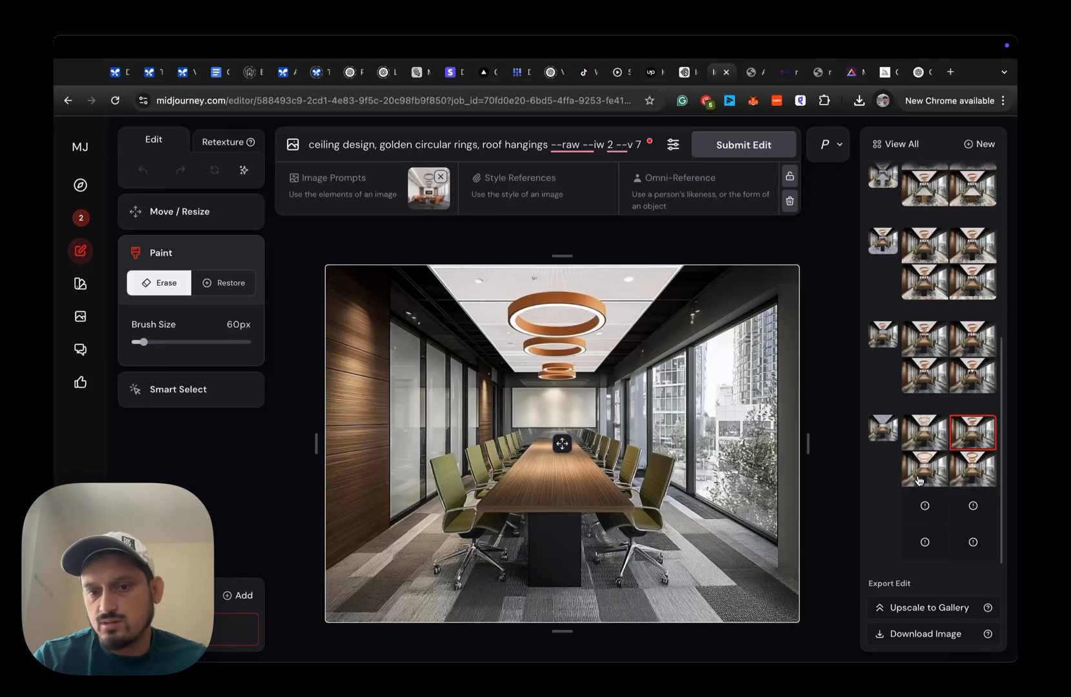
# - Load the zoom meeting TV edit with the erased screen area and preview its first generated variation
pyautogui.click(891, 340)
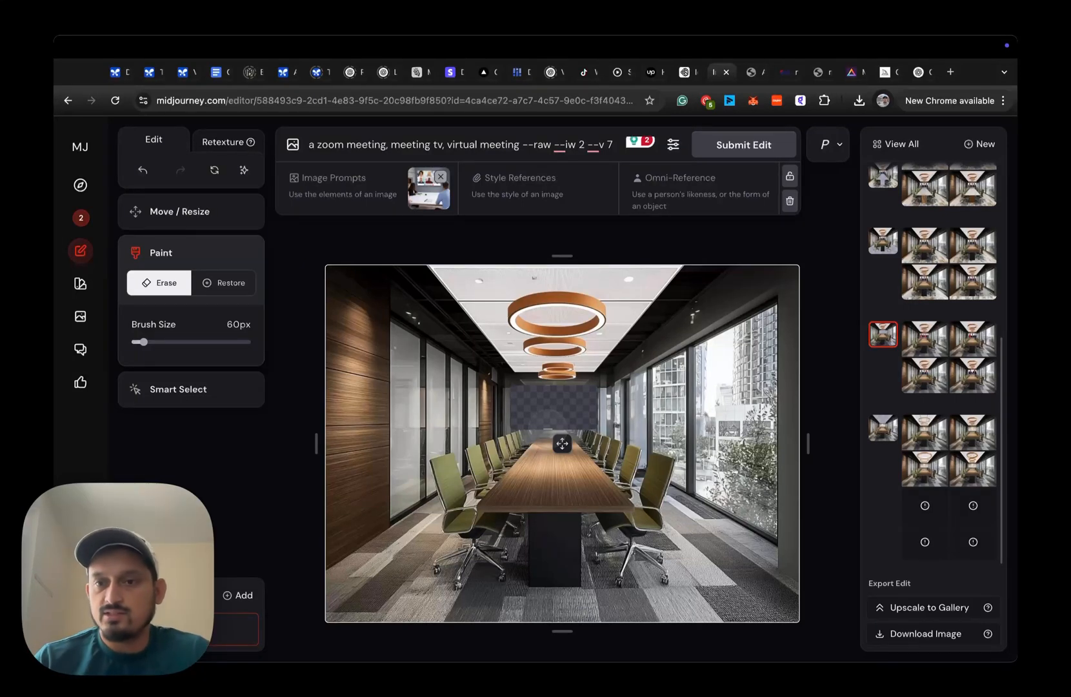
pyautogui.click(926, 333)
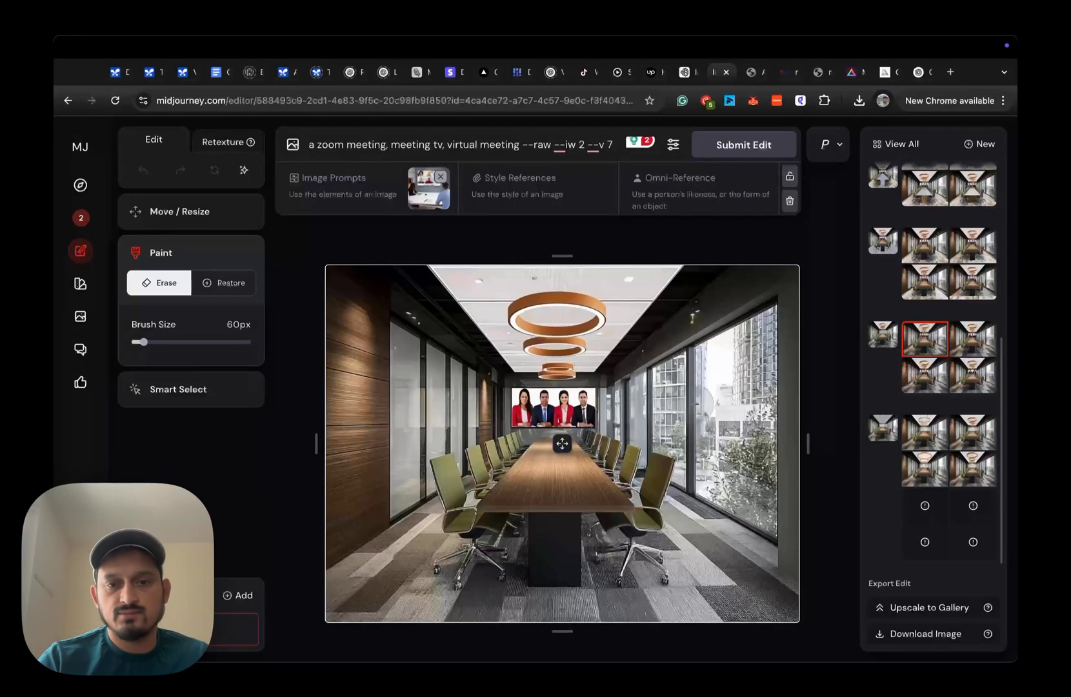
# - Load the floor rug edit with the erased floor area, and view the patterned carpet reference image
pyautogui.click(883, 244)
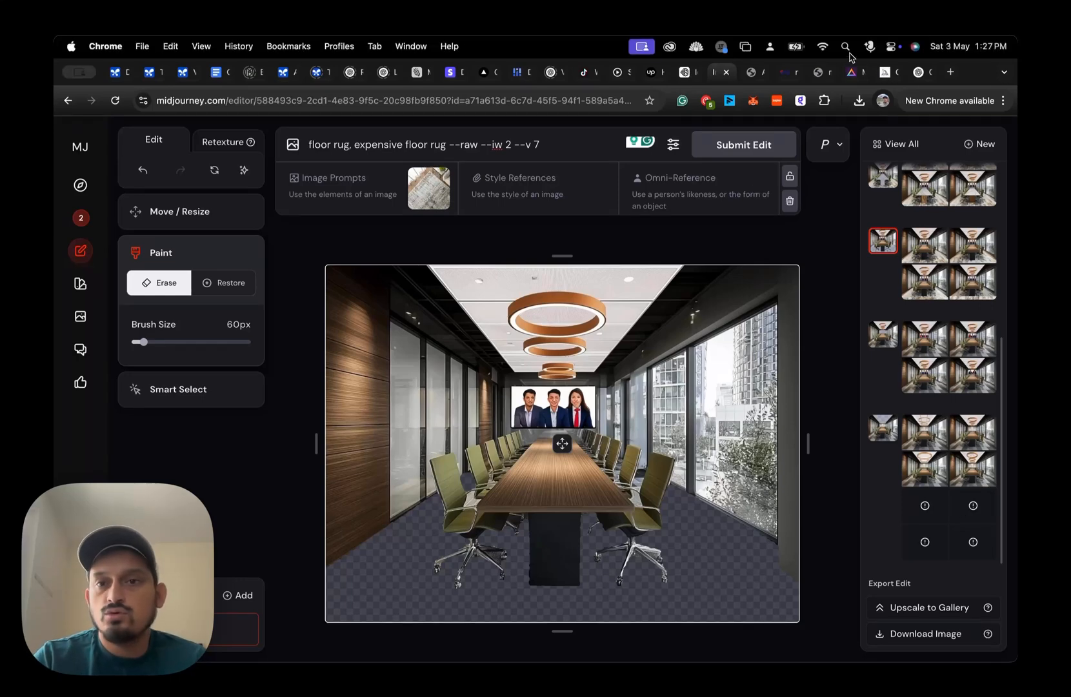
pyautogui.click(817, 73)
pyautogui.click(785, 73)
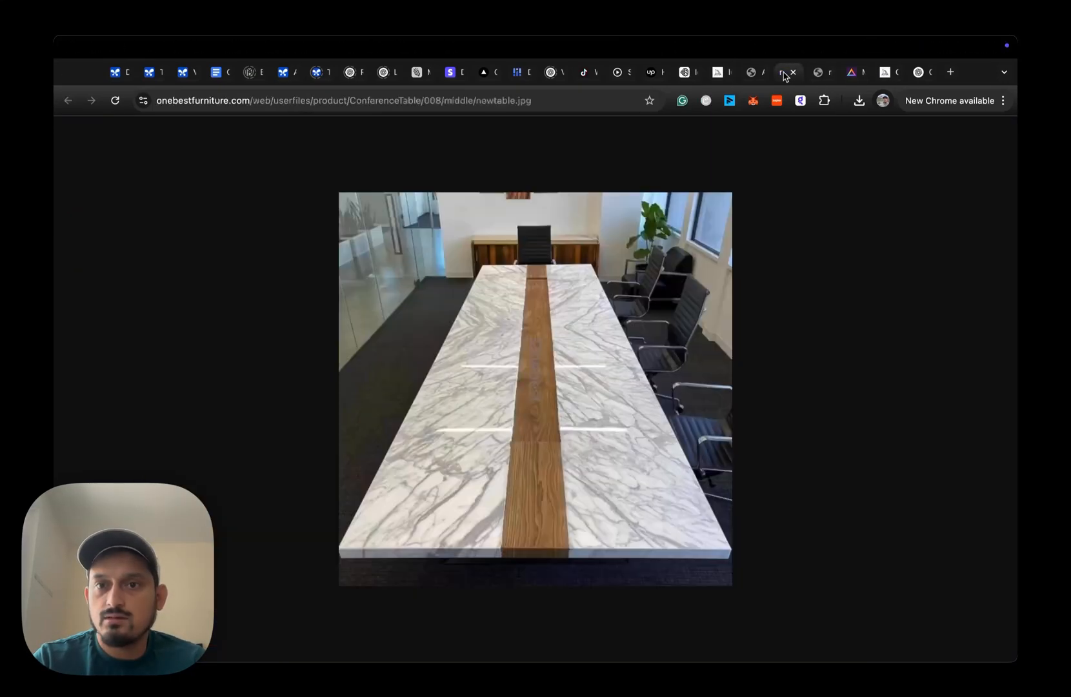
pyautogui.click(749, 73)
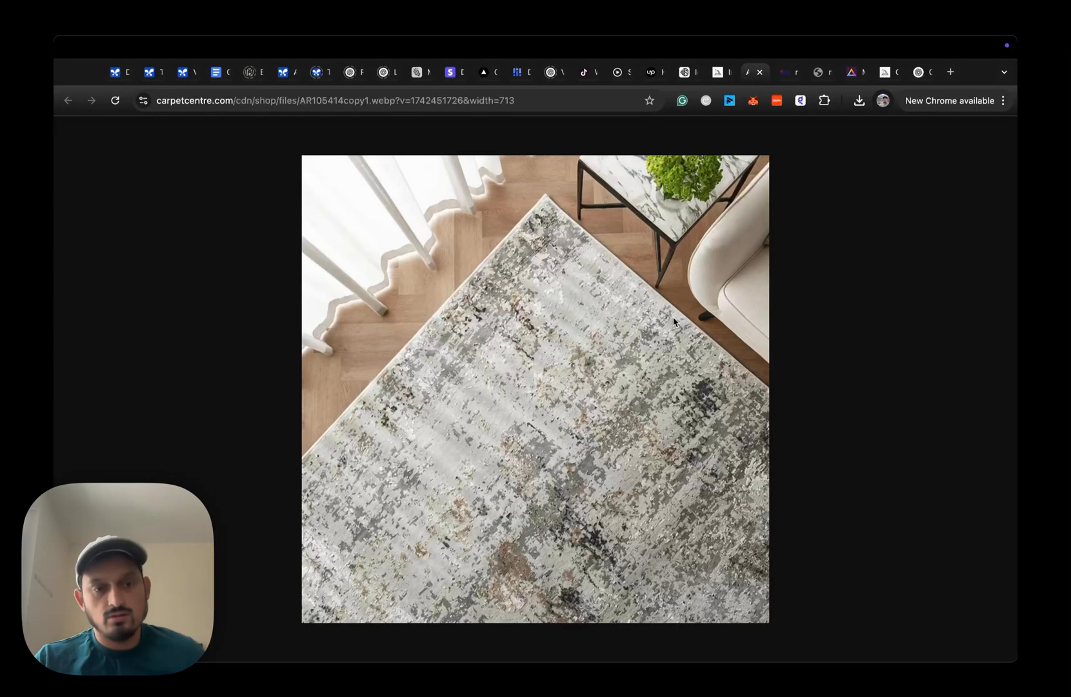
# - Return to the Midjourney editor and preview the generated floor rug variations, ending on the third one
pyautogui.click(717, 73)
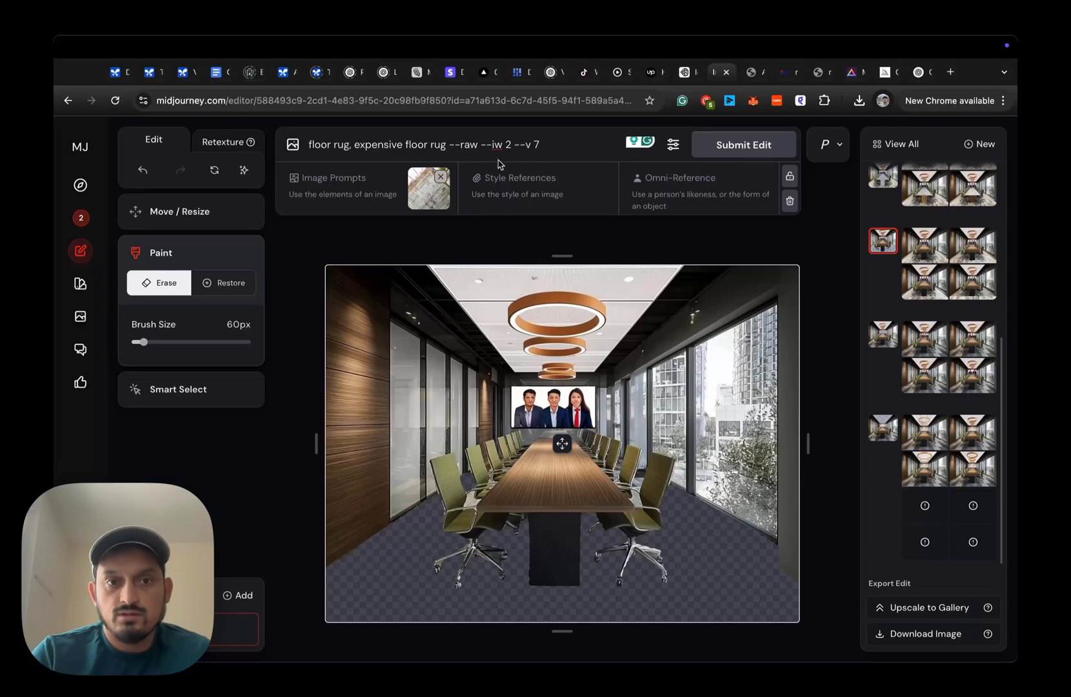
pyautogui.click(921, 255)
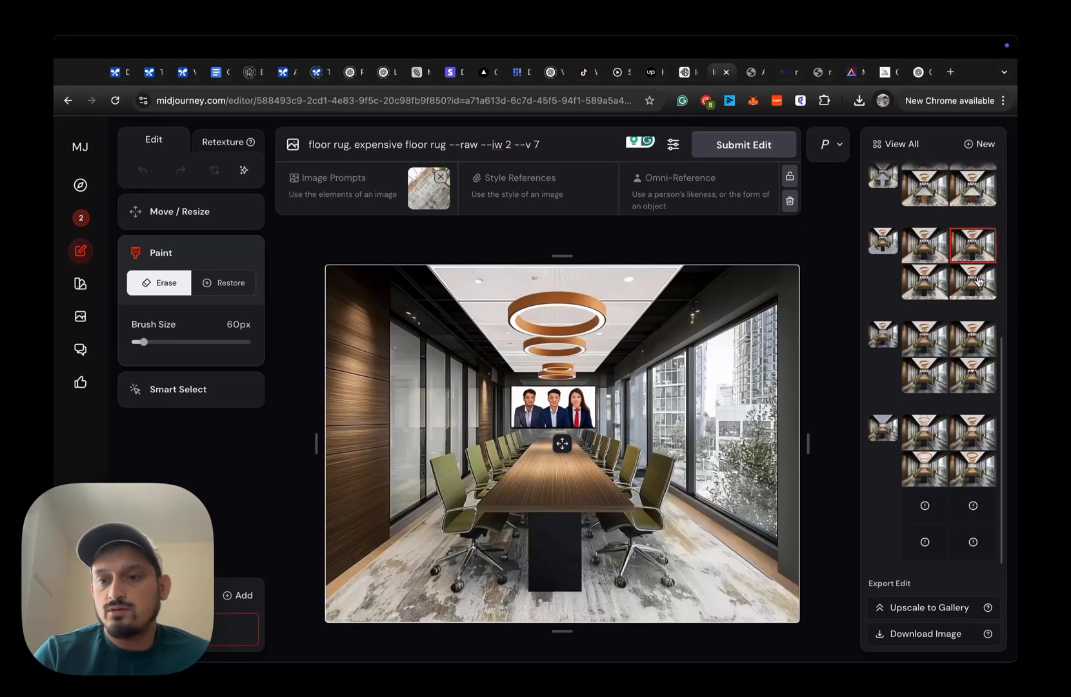
pyautogui.click(979, 277)
pyautogui.click(923, 281)
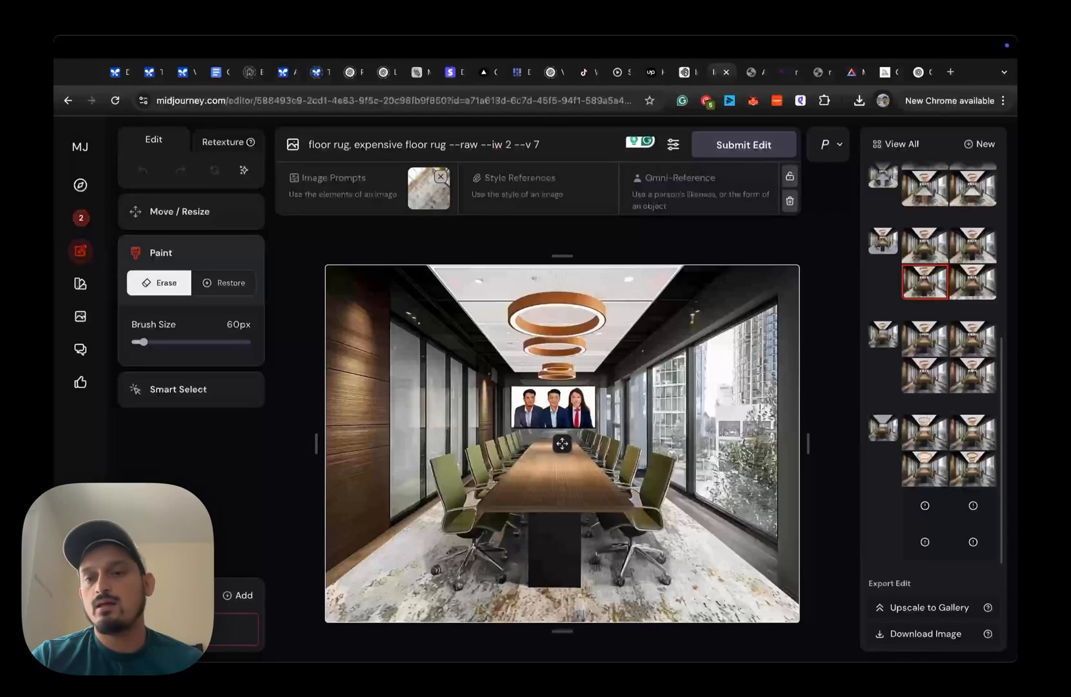
# - Load the Italian marble table edit, compare it with the floor rug edit, and view the marble conference table reference image
pyautogui.scroll(3, 943, 387)
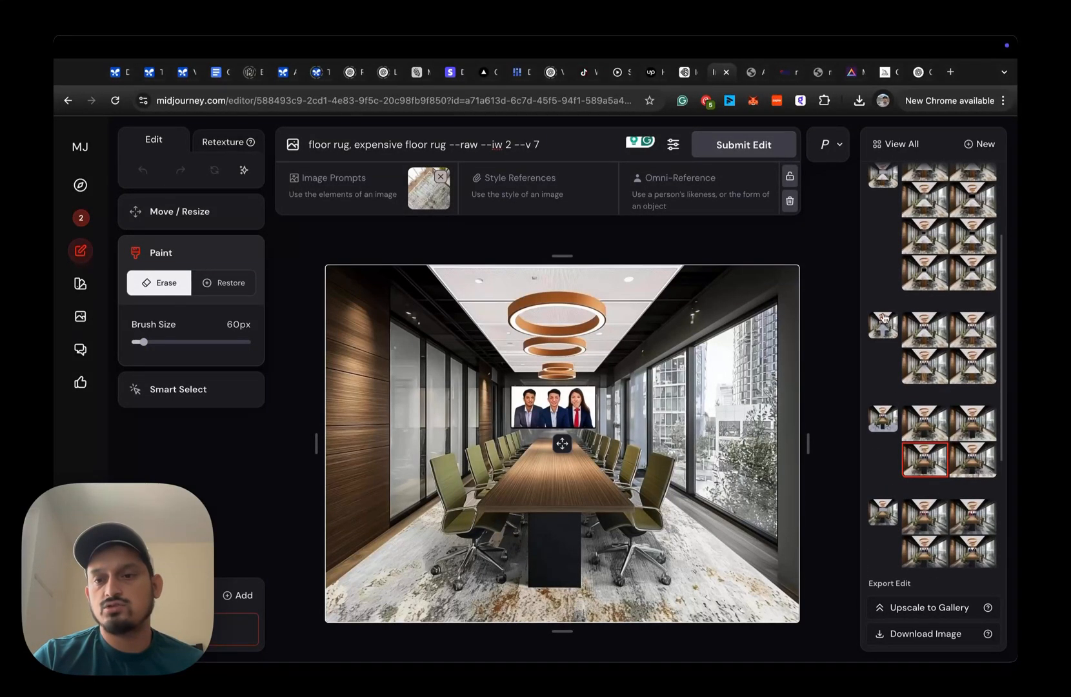
pyautogui.click(883, 318)
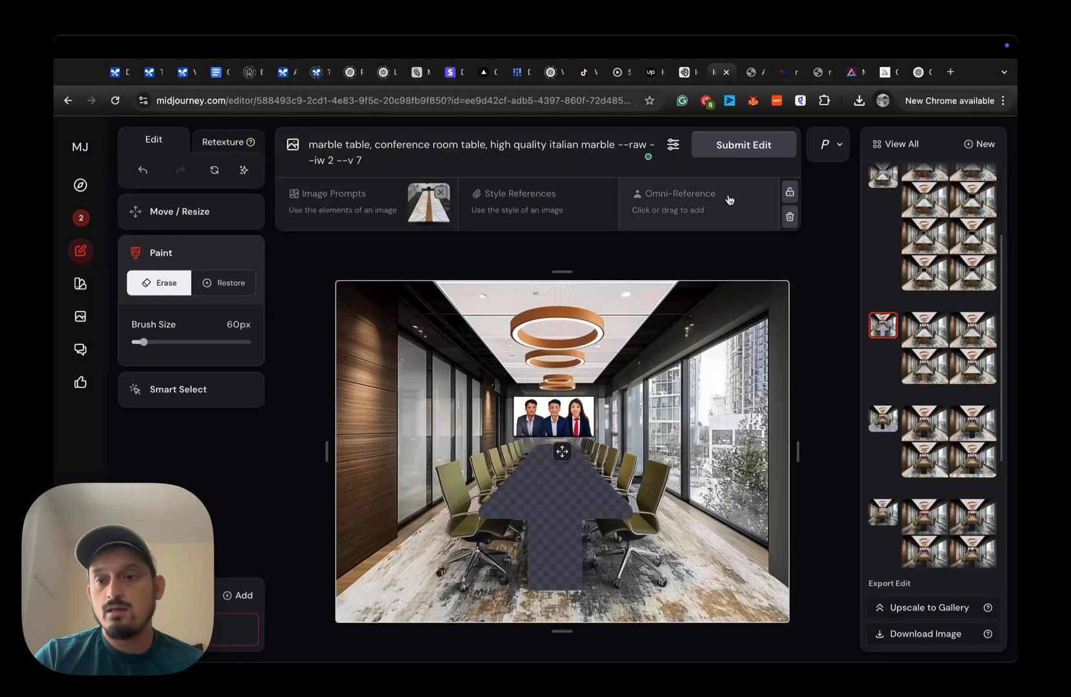
pyautogui.click(883, 418)
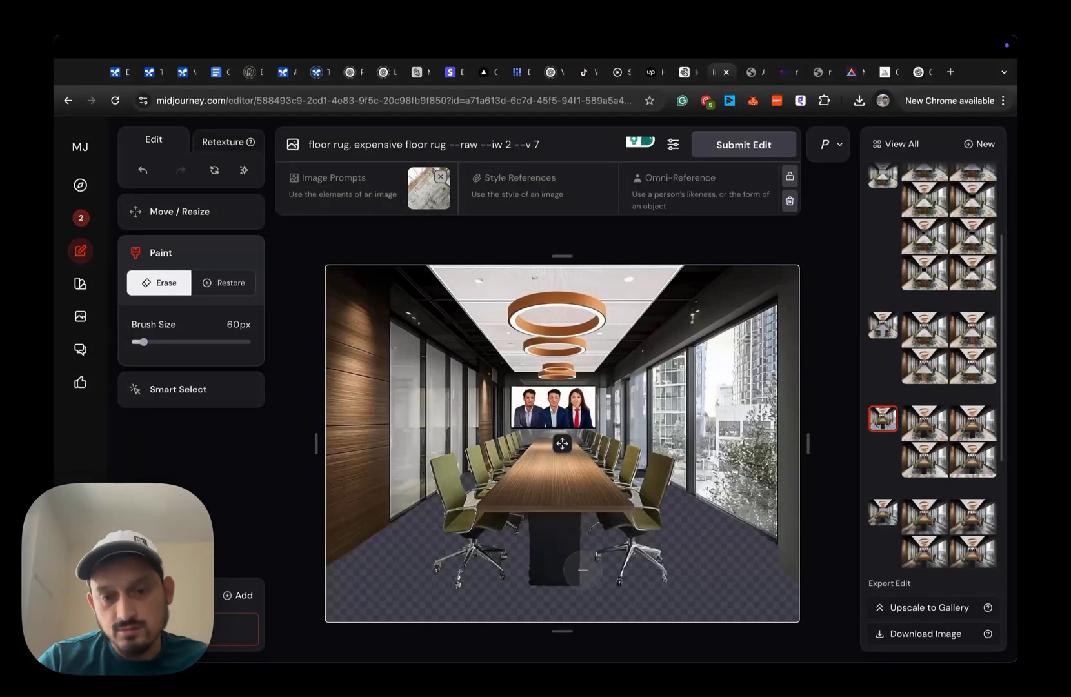
pyautogui.click(882, 325)
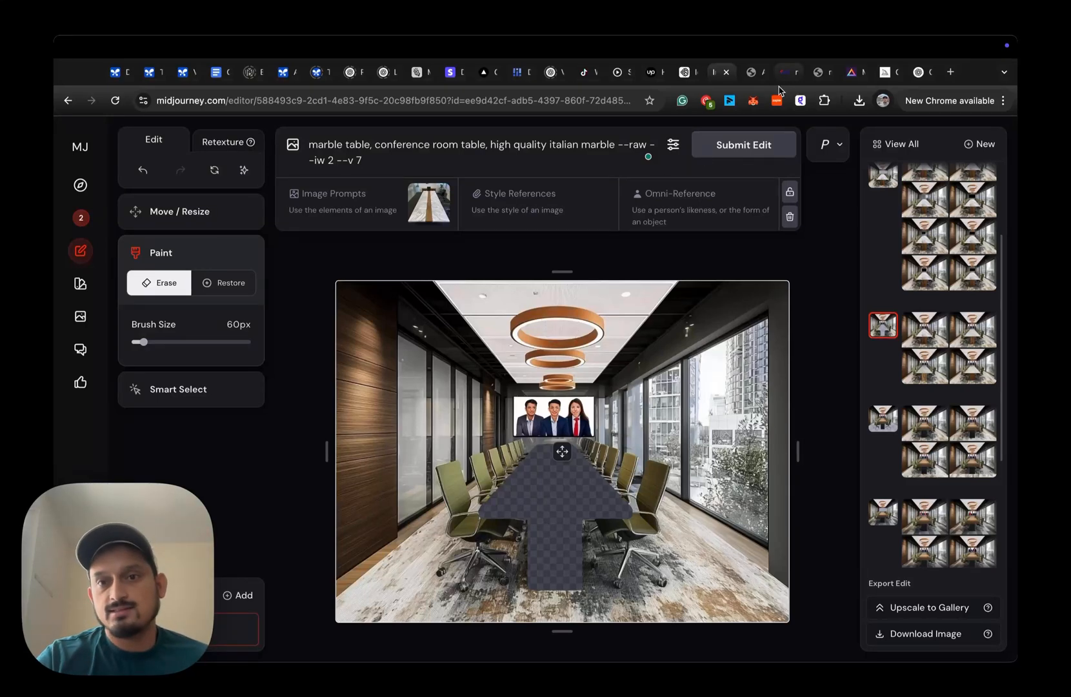
pyautogui.click(752, 72)
pyautogui.click(779, 76)
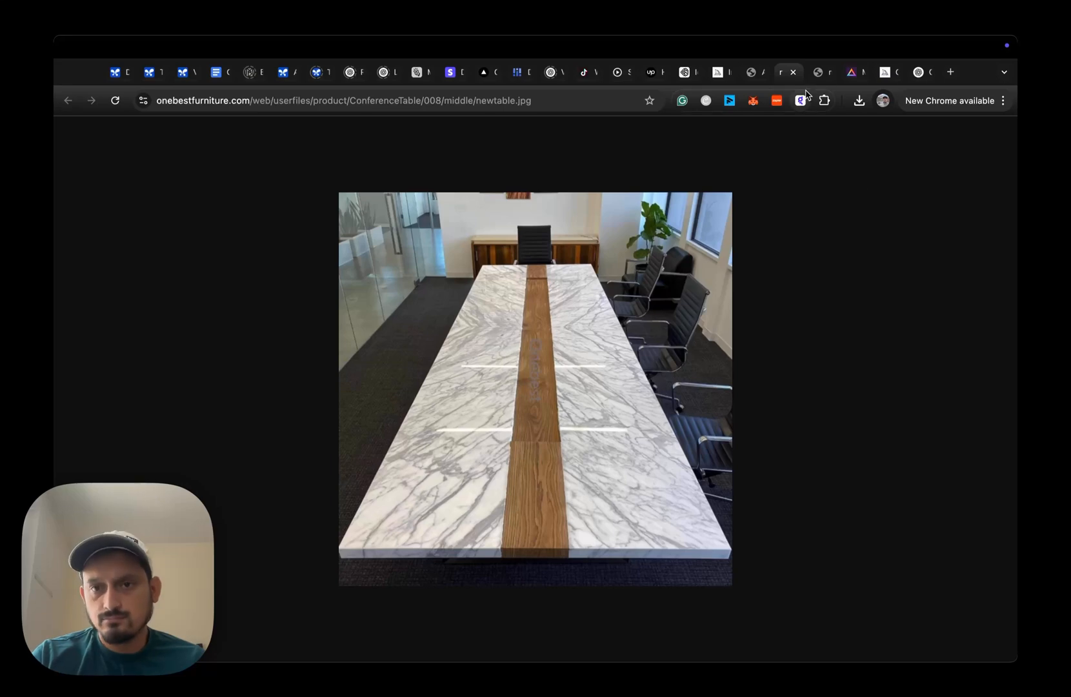
# - Return to the Midjourney editor and preview the generated marble table variations, ending on the third one
pyautogui.click(718, 73)
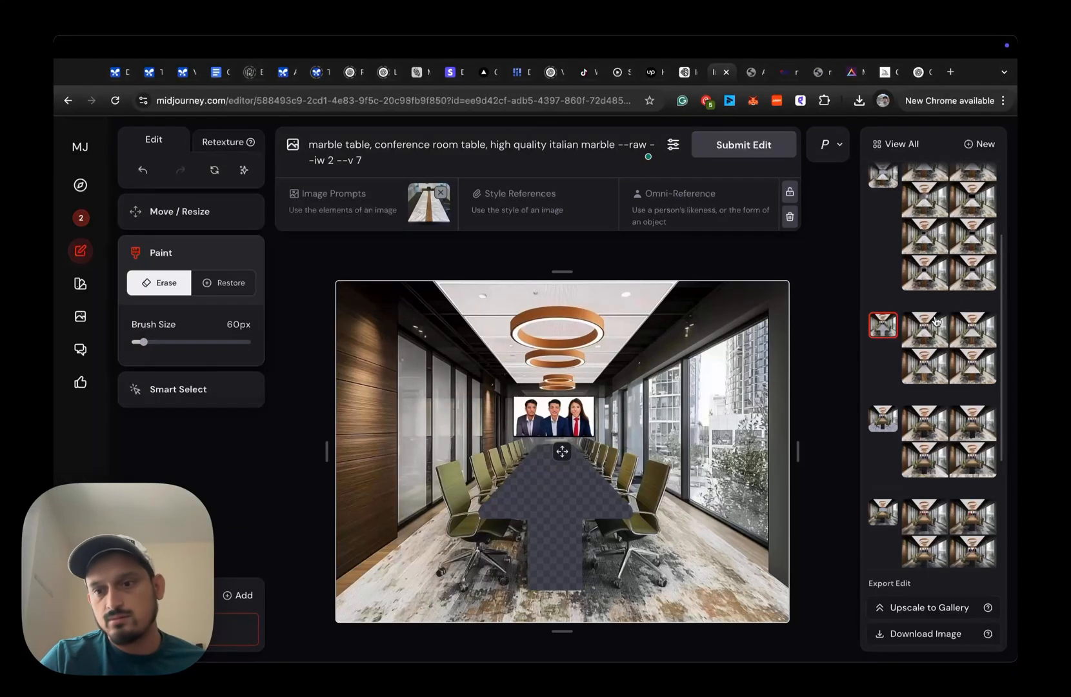
pyautogui.click(930, 325)
pyautogui.click(986, 331)
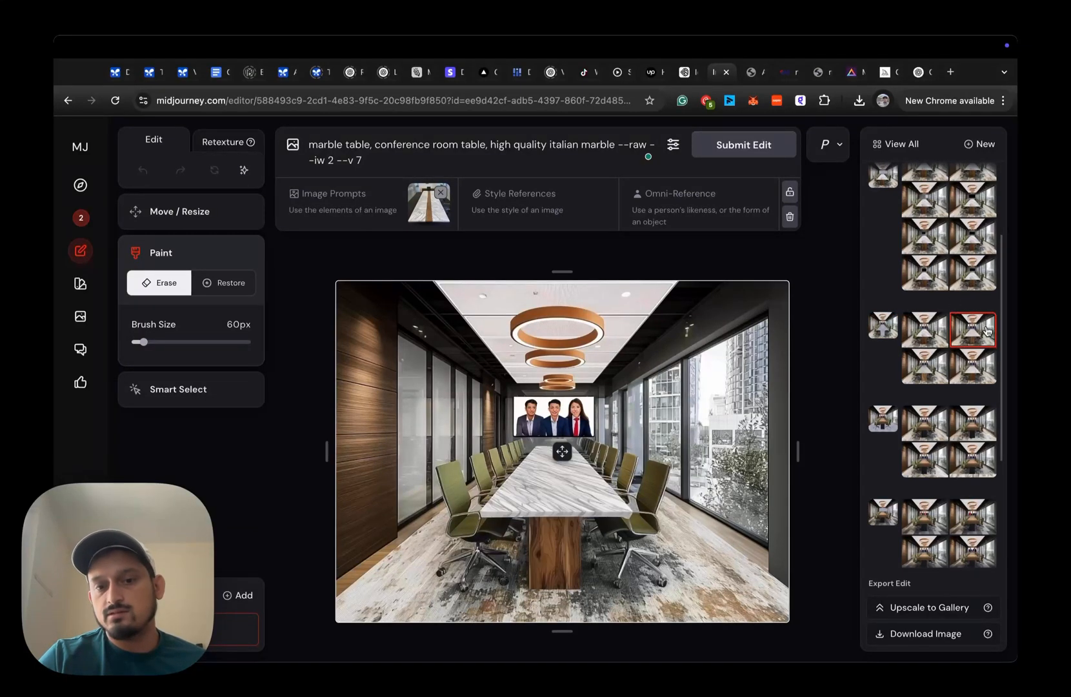
pyautogui.click(968, 381)
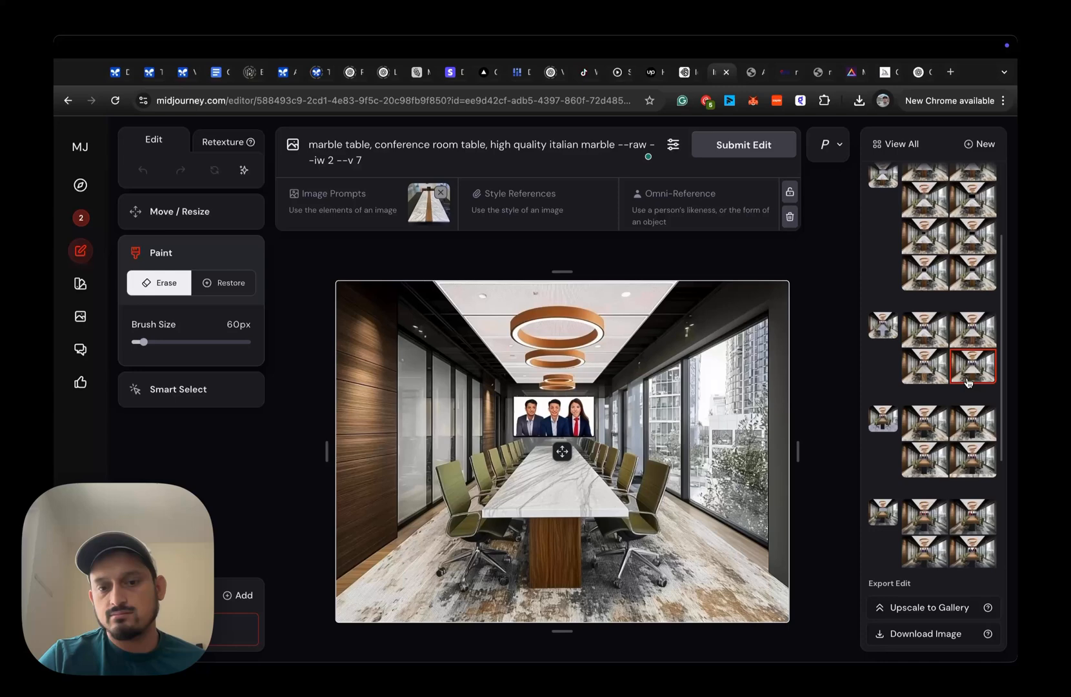
pyautogui.click(916, 371)
# - Load the LED screen edit with the erased screen area and preview its first four generated variations
pyautogui.scroll(2, 943, 291)
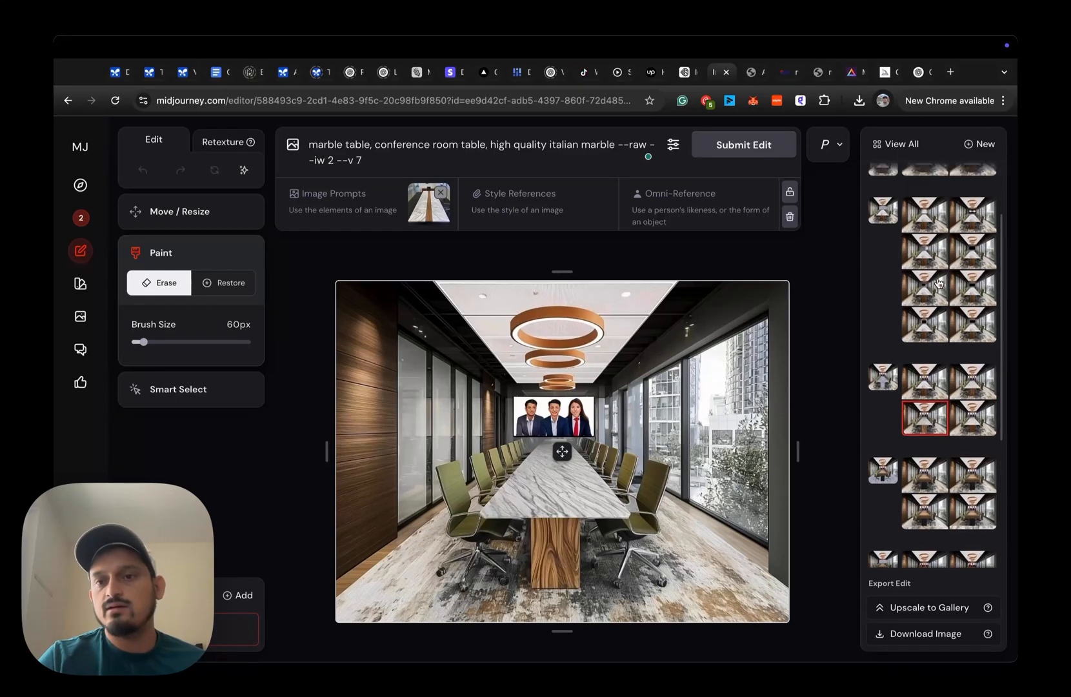
pyautogui.click(881, 245)
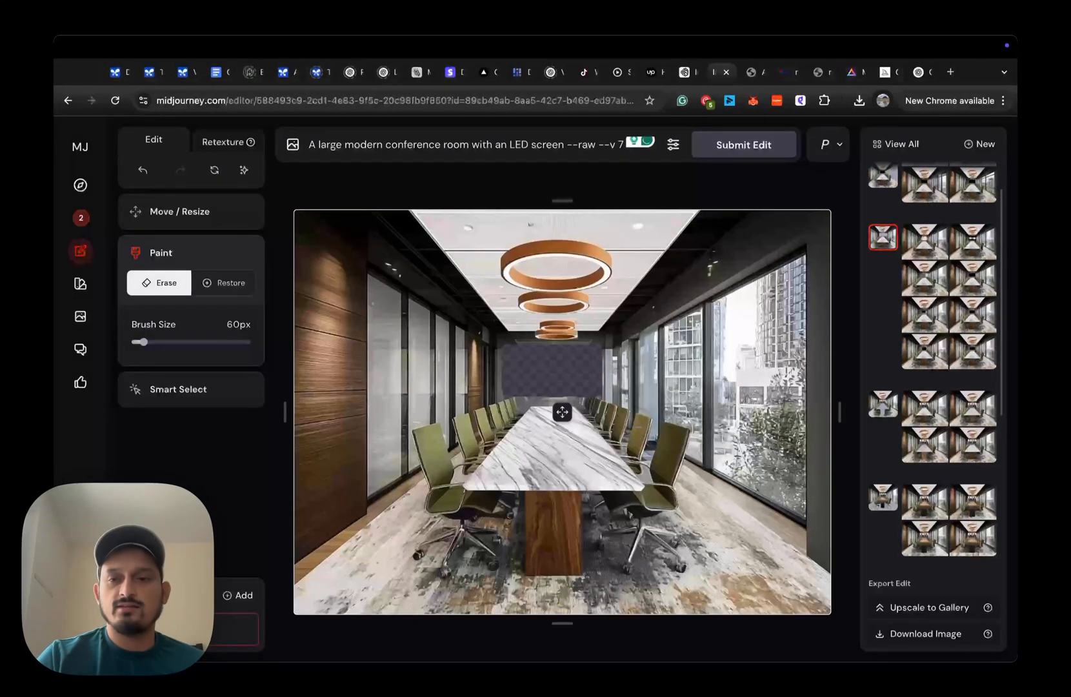
pyautogui.click(926, 244)
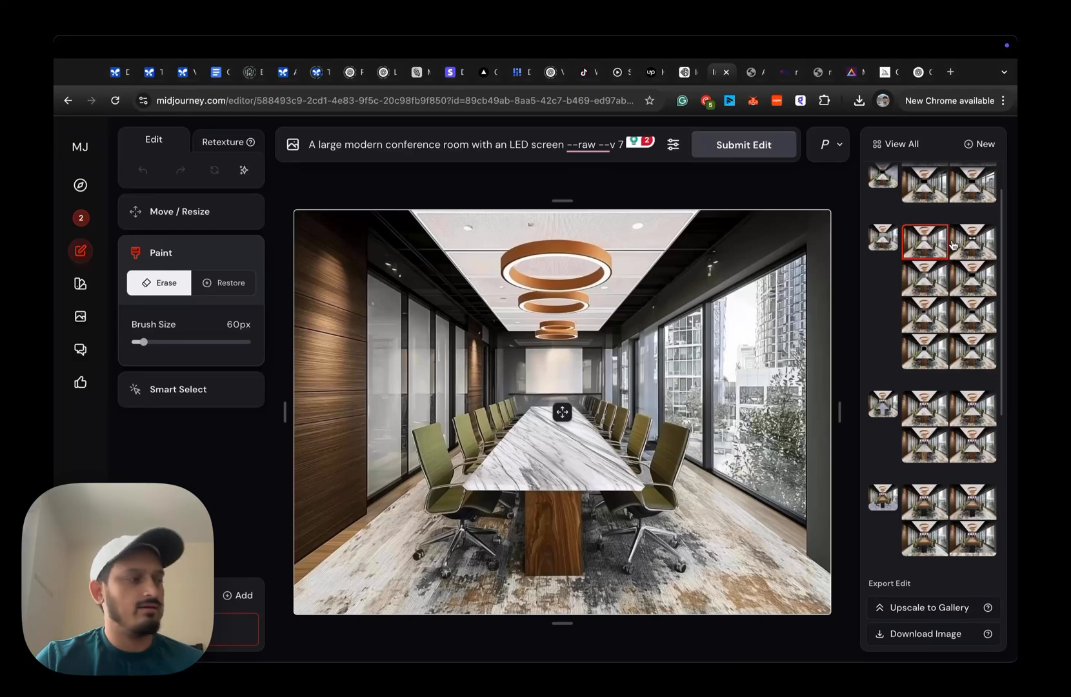
pyautogui.click(953, 244)
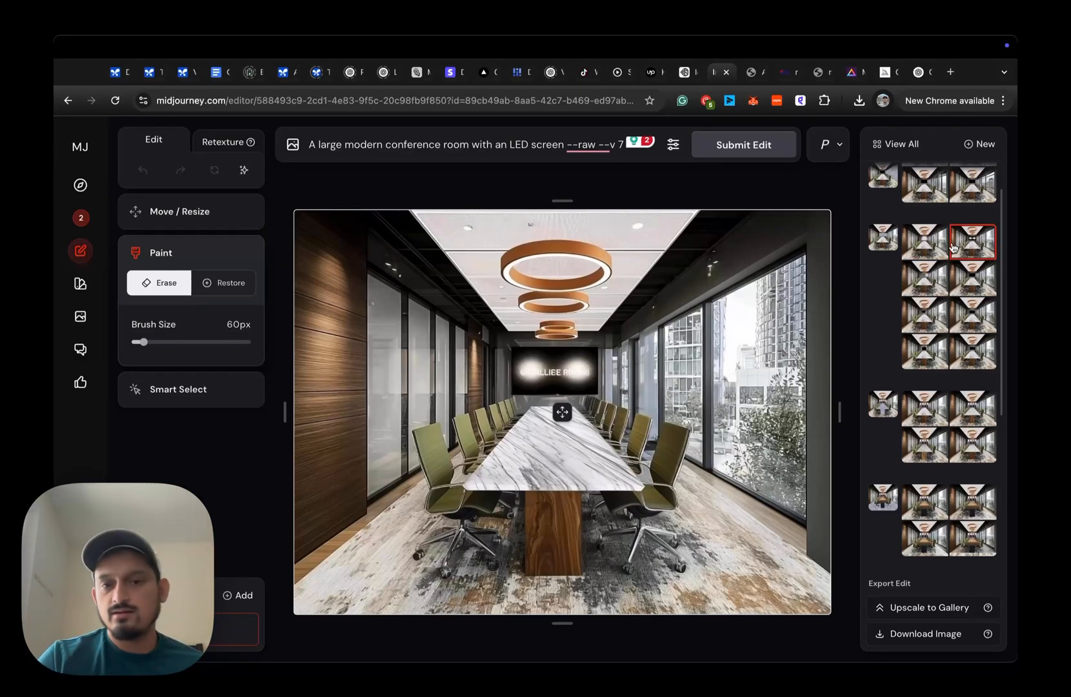
pyautogui.click(927, 271)
pyautogui.click(983, 282)
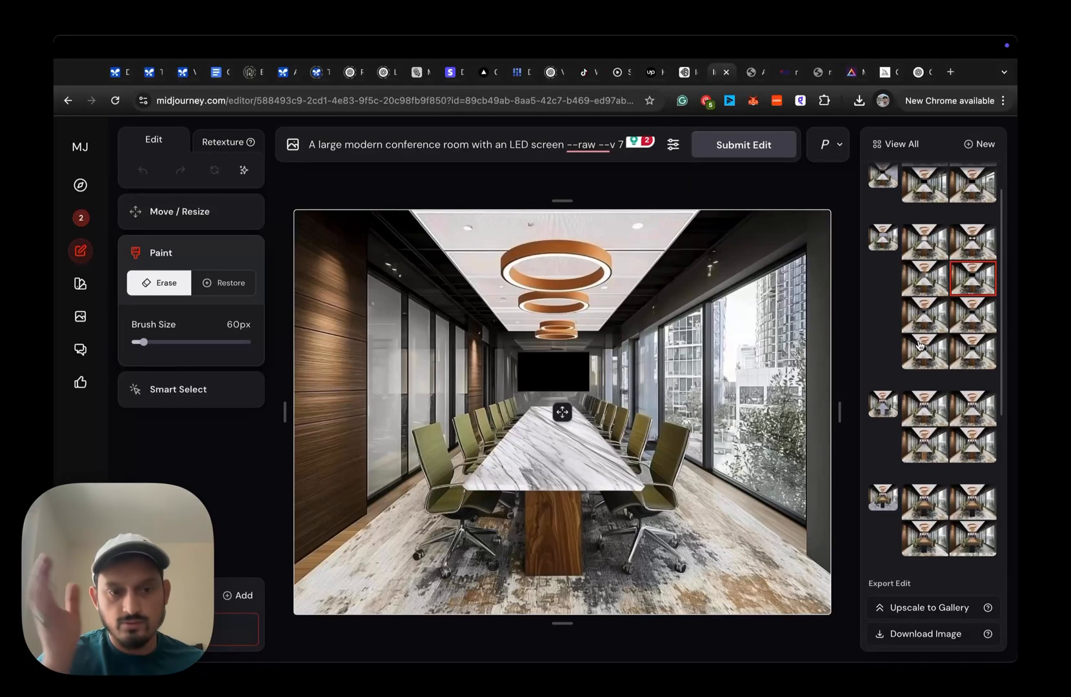
# - Load the daytime Toronto skyline edit, compare it with the LED screen edit, and preview its first three generated window-view variations
pyautogui.scroll(1, 920, 345)
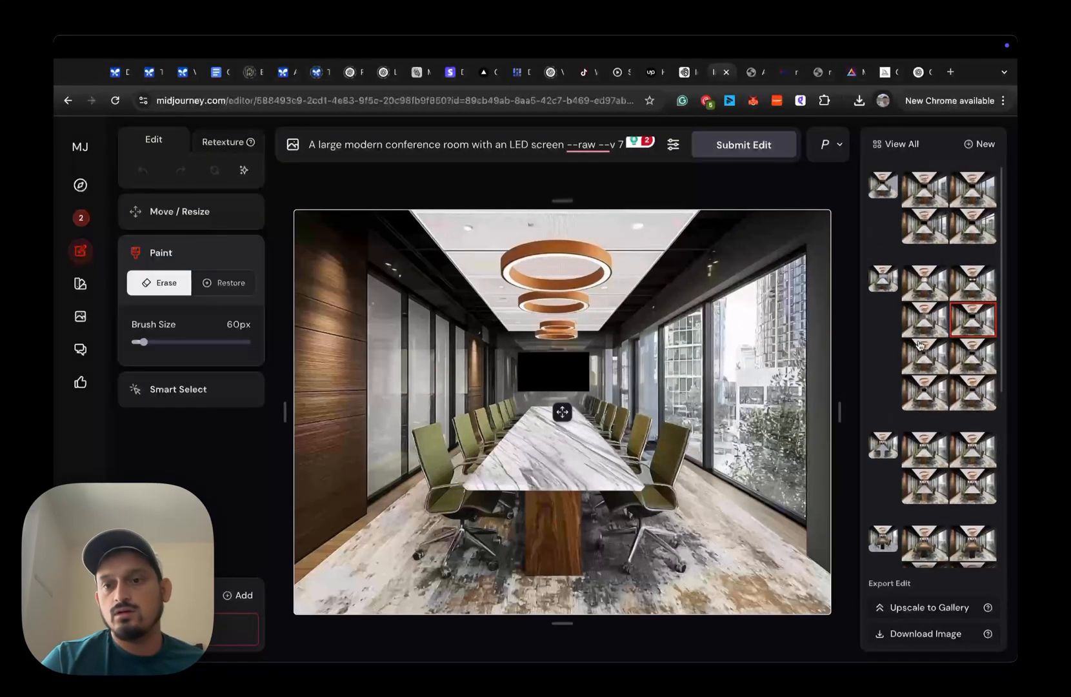
pyautogui.click(891, 192)
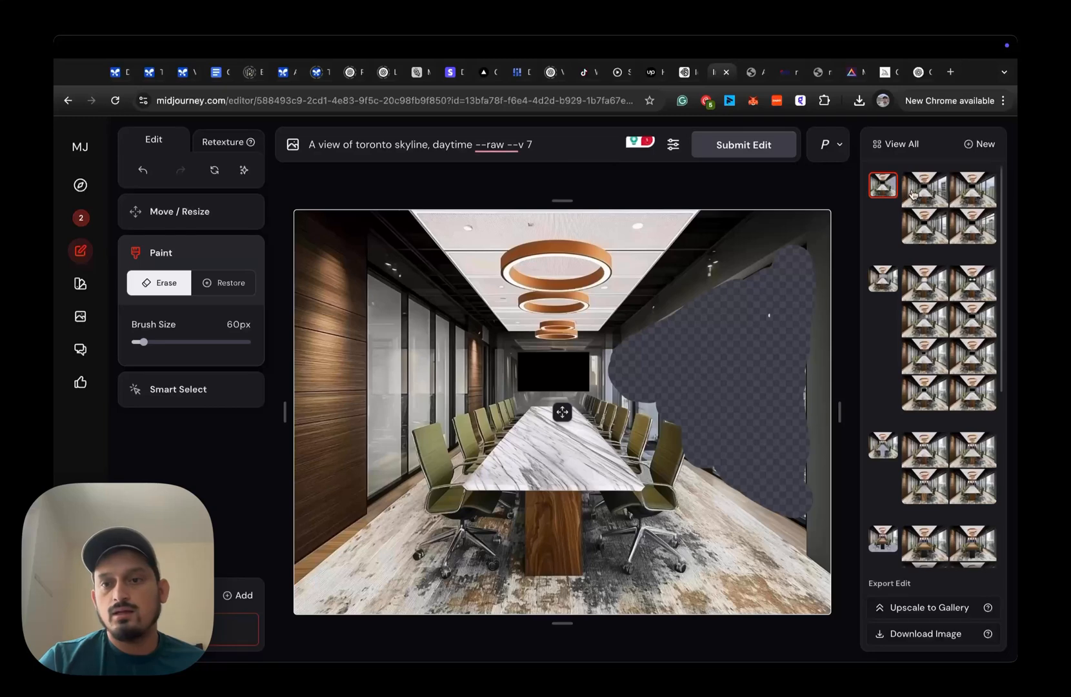
pyautogui.click(882, 280)
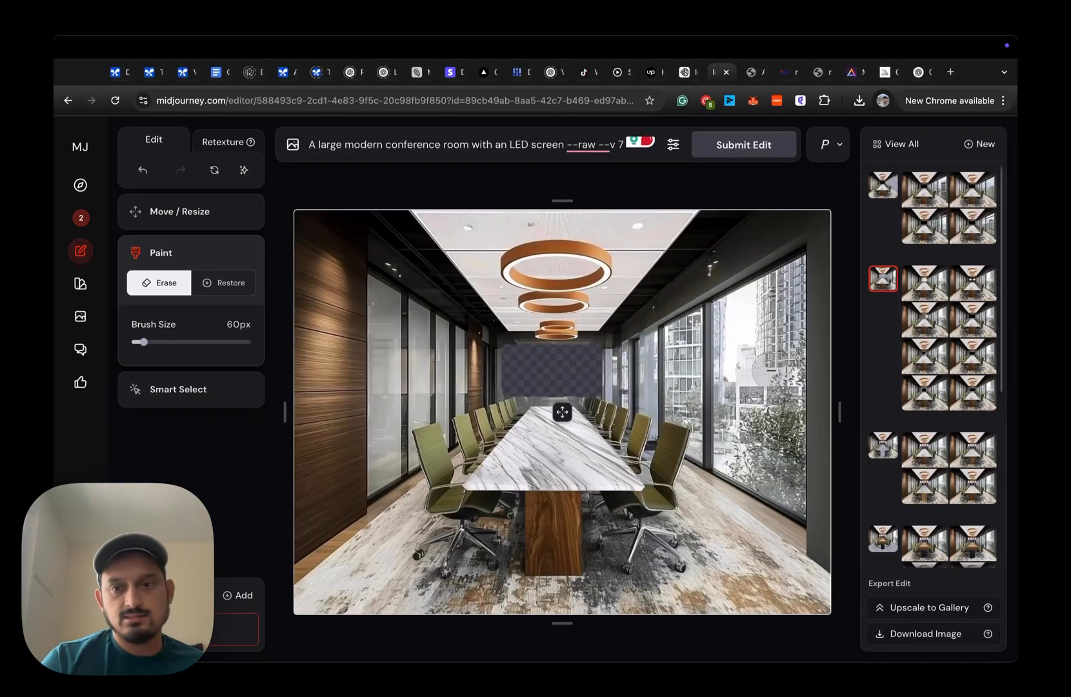
pyautogui.click(927, 197)
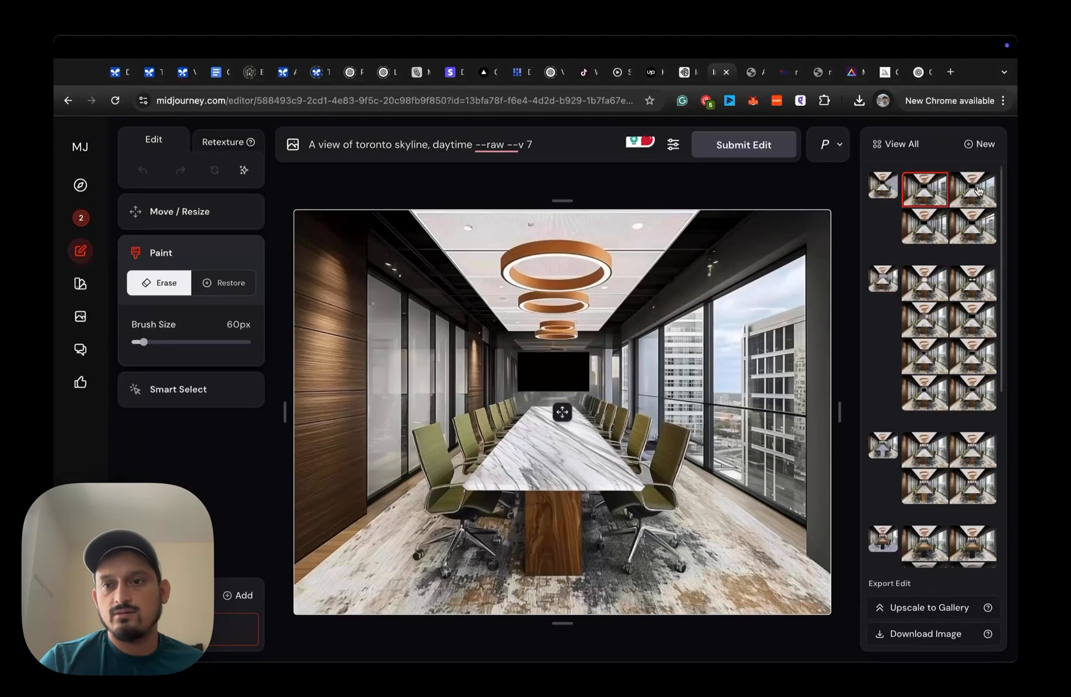
pyautogui.click(978, 191)
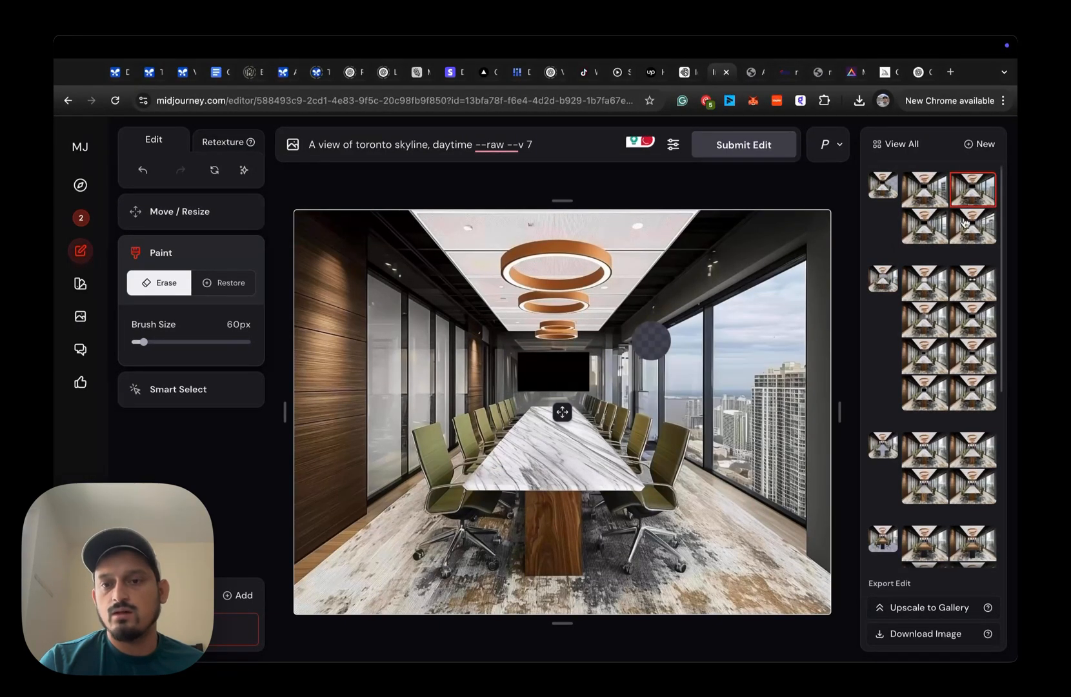
pyautogui.click(927, 226)
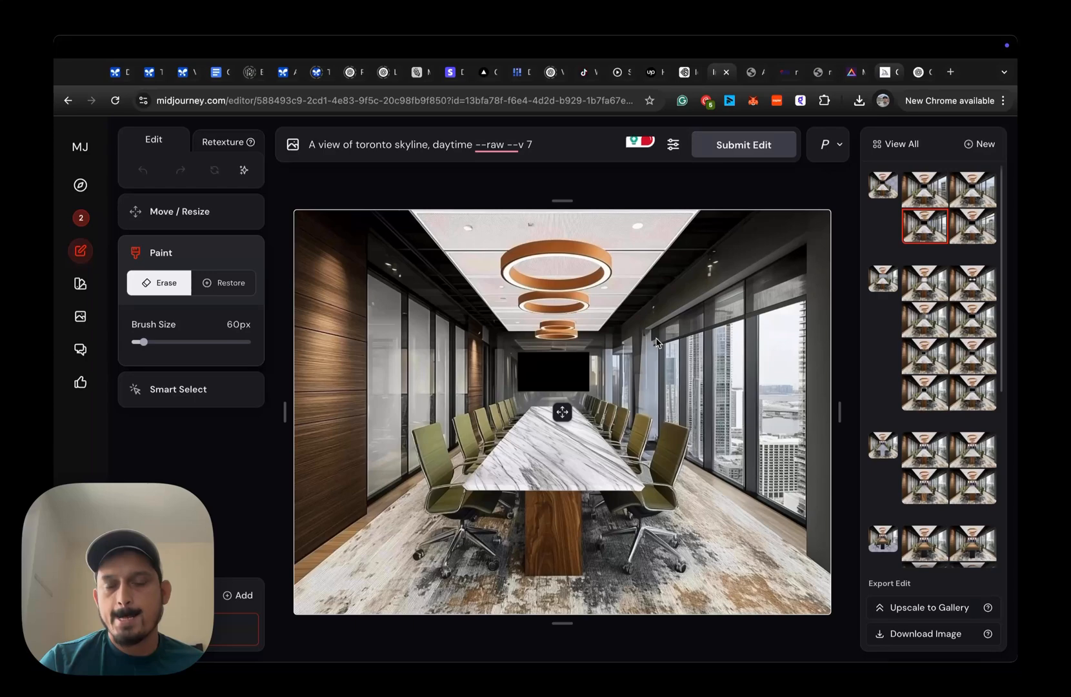
# - Switch to the Midjourney creations and view the upscaled Toronto skyline boardroom image at full size
pyautogui.click(887, 73)
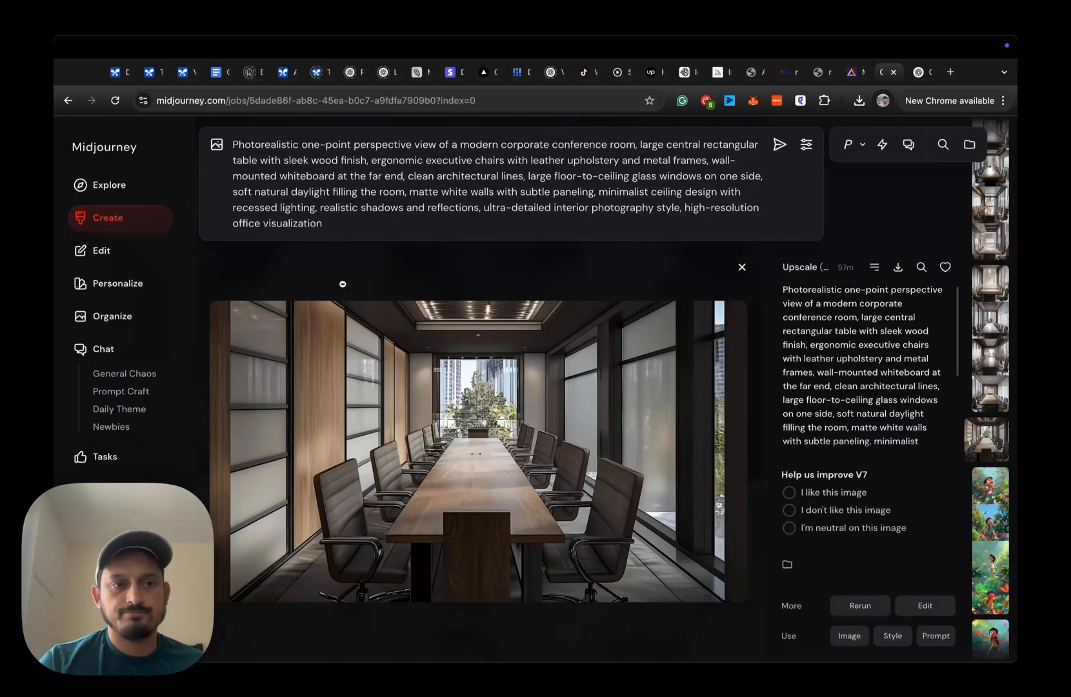
pyautogui.click(400, 278)
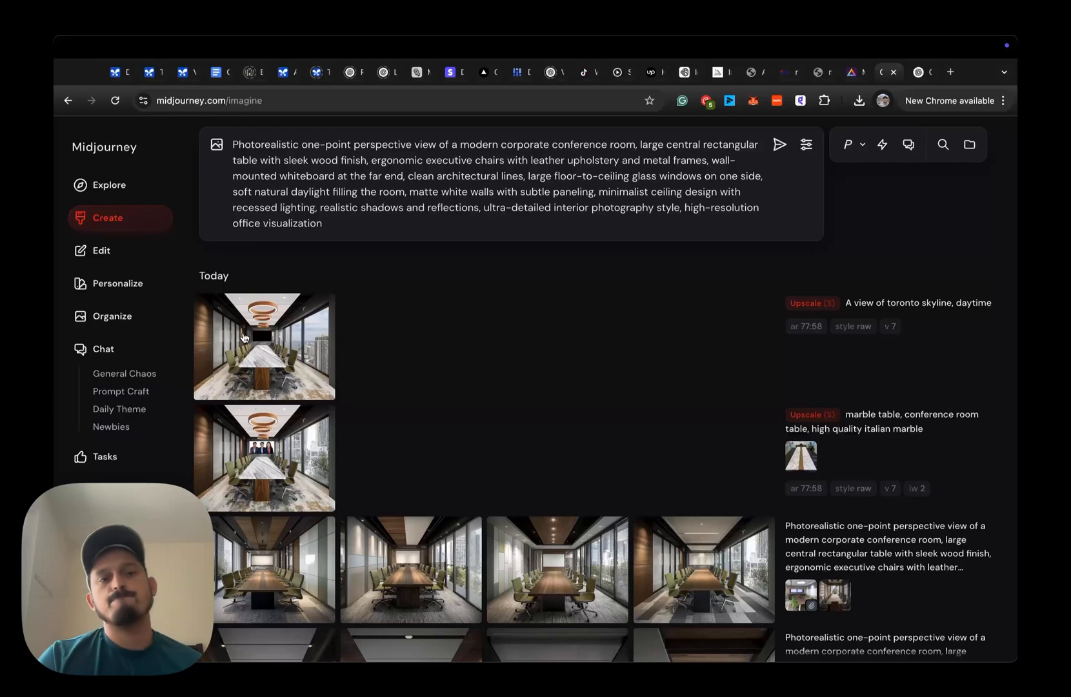
pyautogui.click(244, 336)
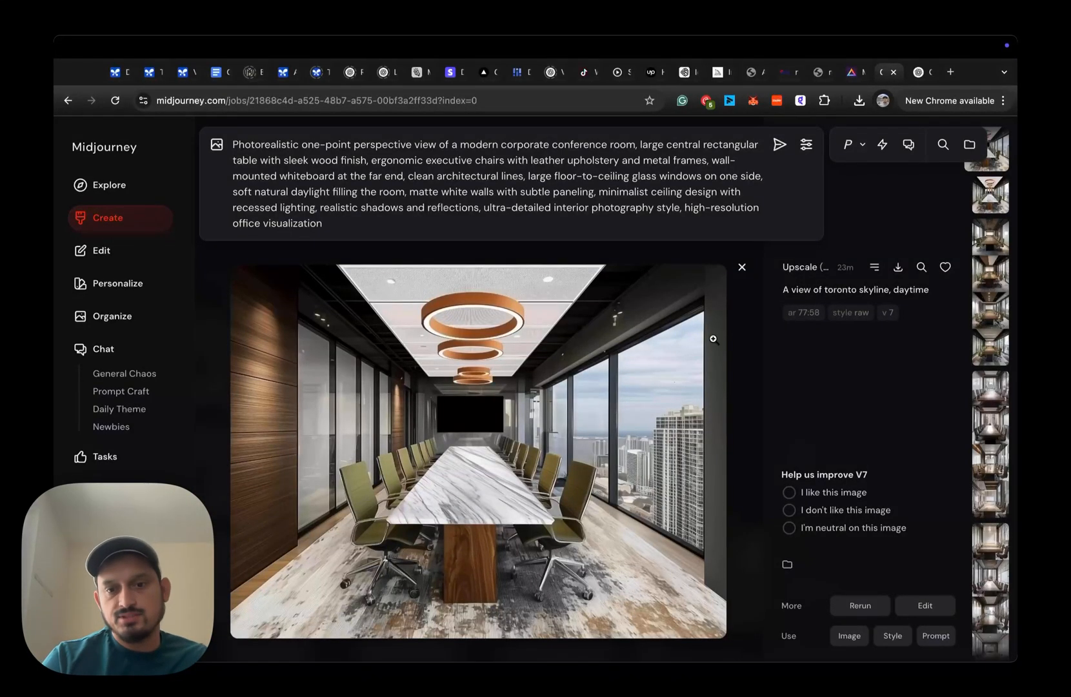
pyautogui.click(654, 366)
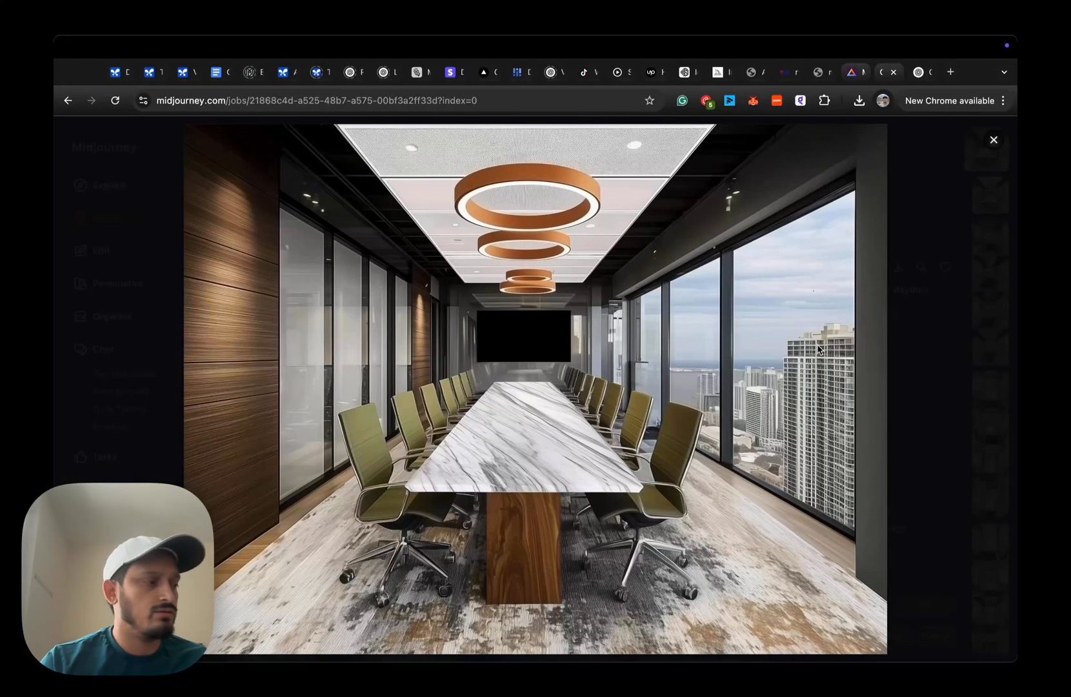
# - Switch to Magnific to view the before-and-after comparison of the upscaled boardroom image
pyautogui.hotkey('ctrl', 'shift', 'Tab')
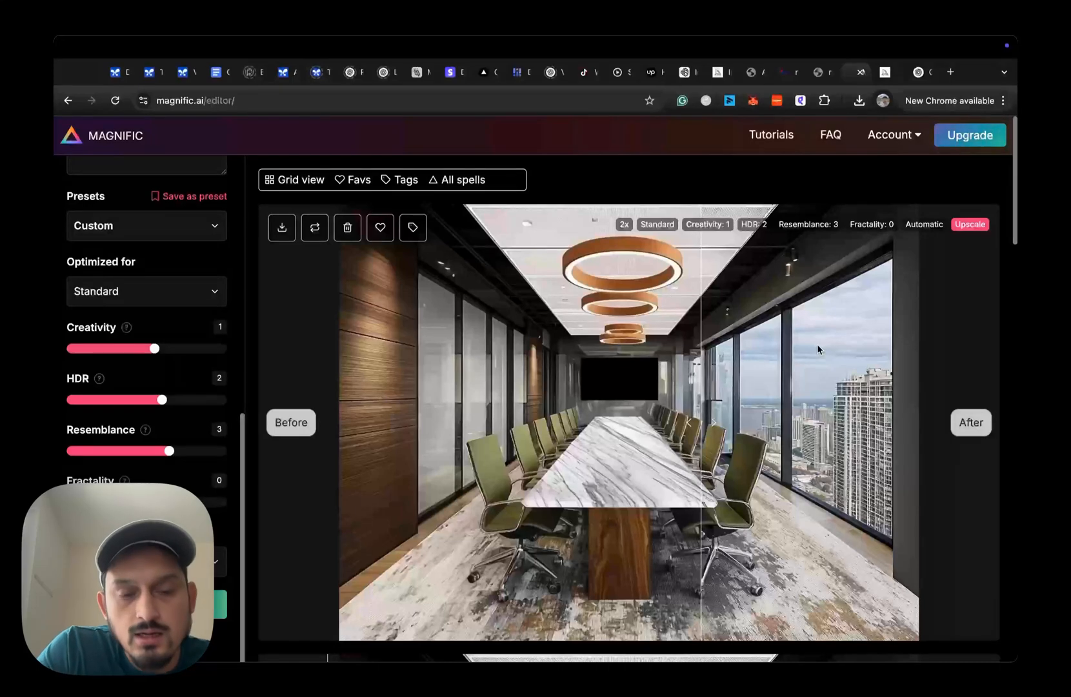